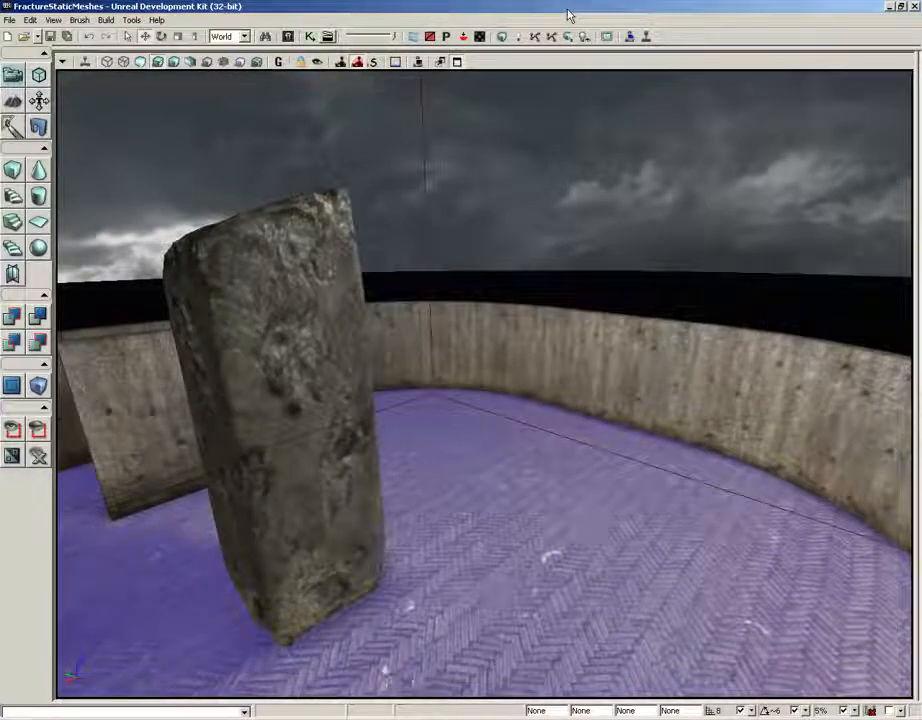
Open the fractured_column mesh from the Content Browser and resize its editor window and columns so full property names are readable
click(265, 36)
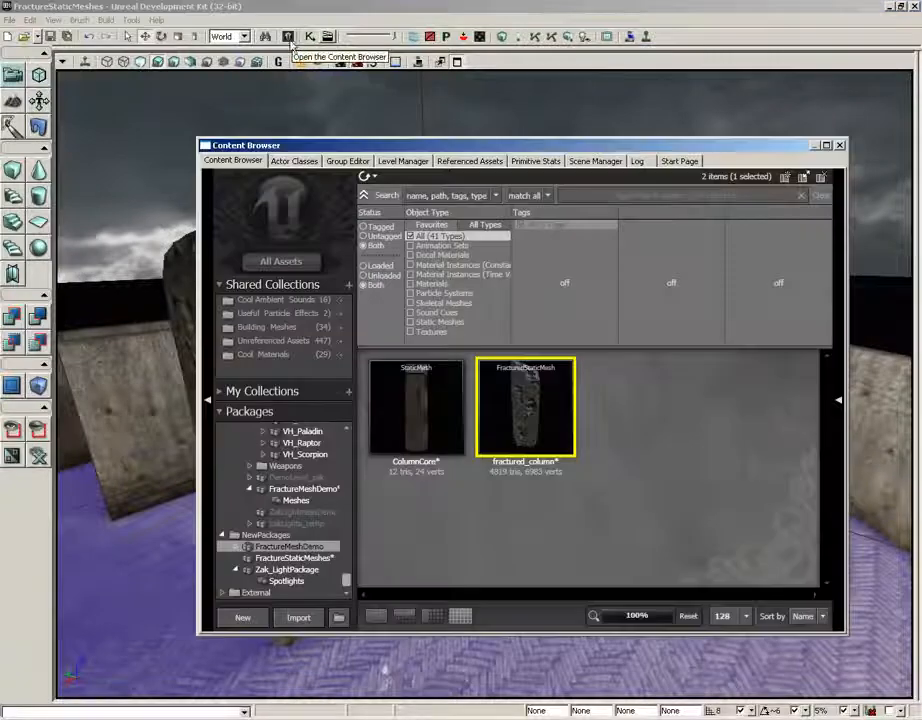
double_click(547, 420)
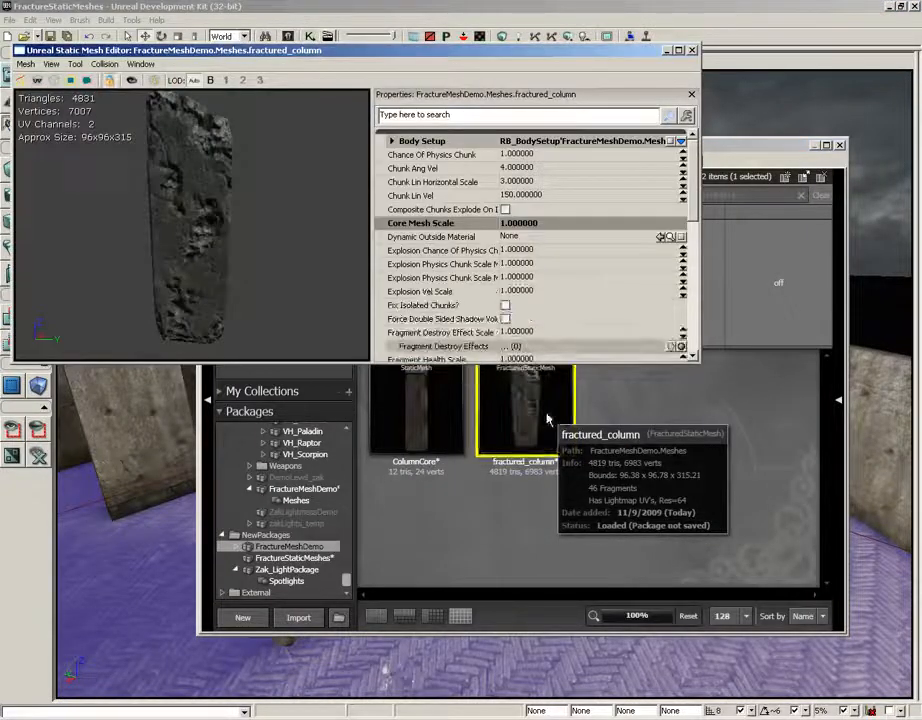
drag(699, 362, 820, 462)
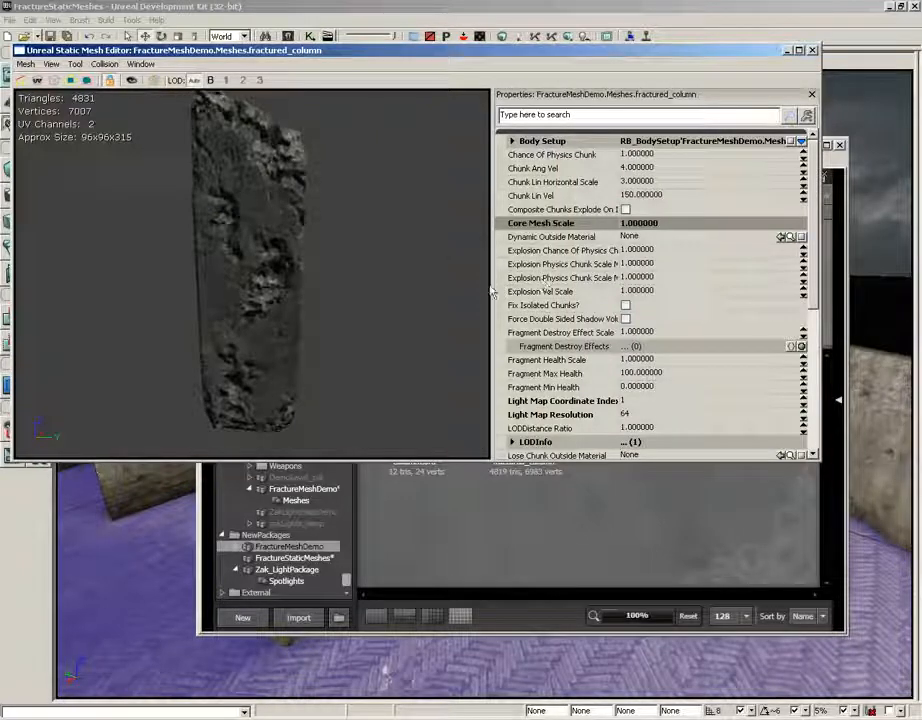
drag(491, 291, 380, 290)
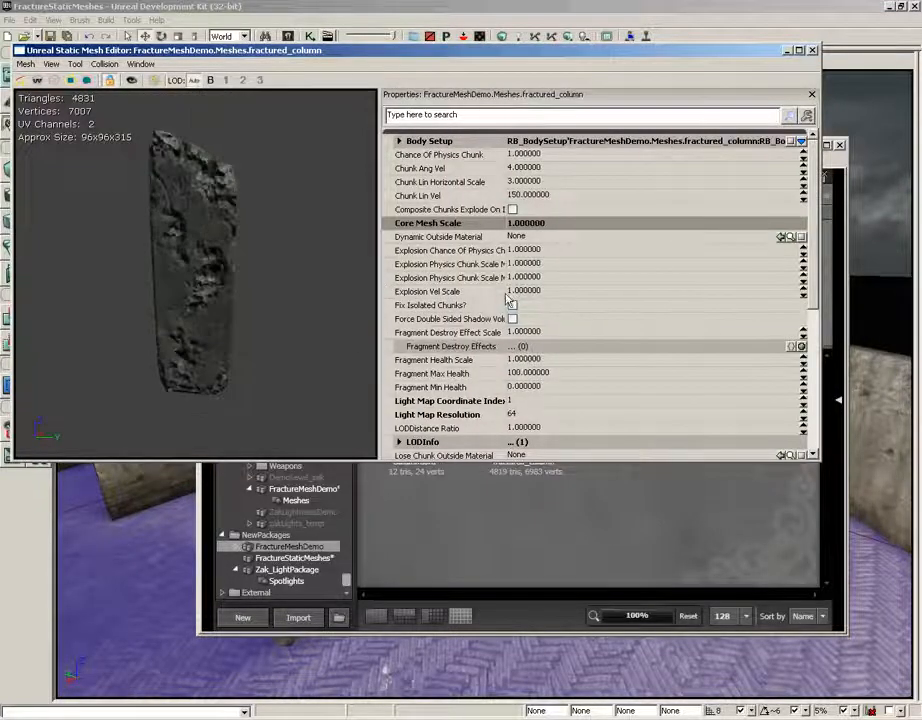
drag(508, 300, 625, 291)
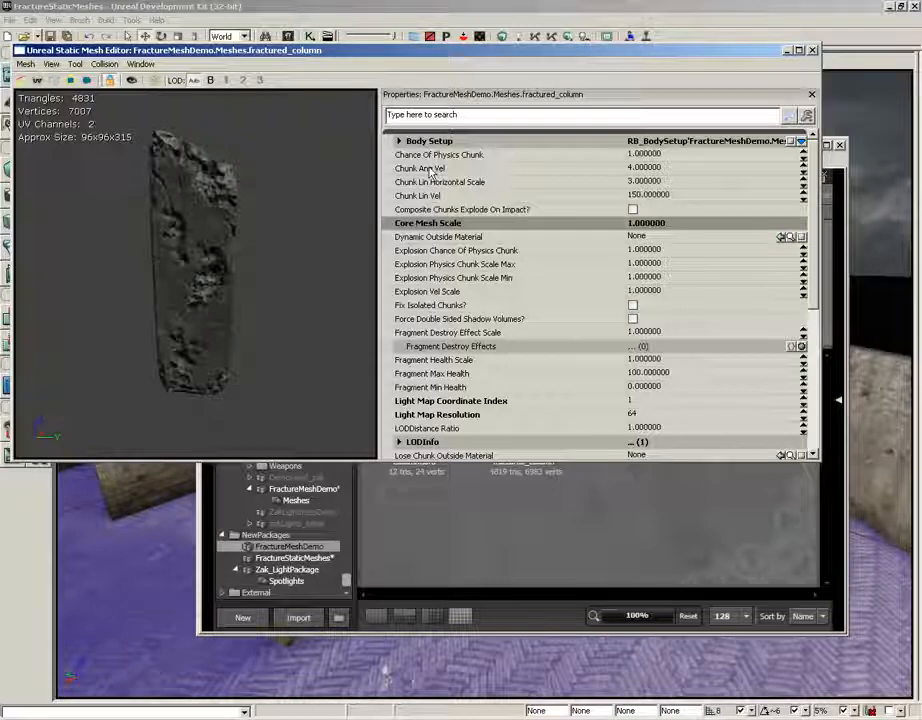
Review the chunk properties from Chance Of Physics Chunk through Chunk Lin Vel to Composite Chunks Explode On Impact
click(506, 158)
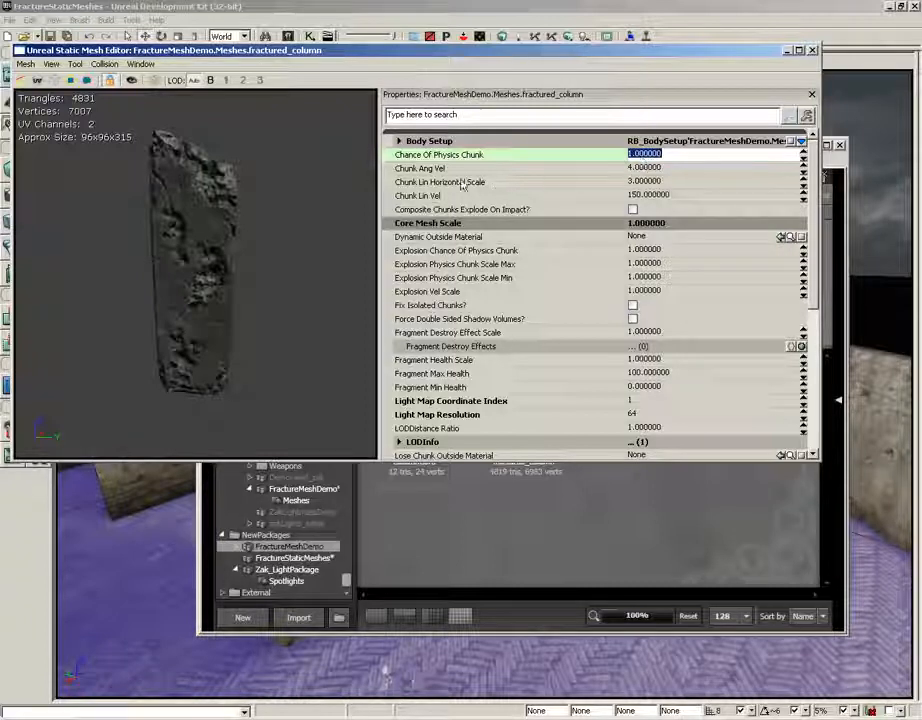
click(402, 169)
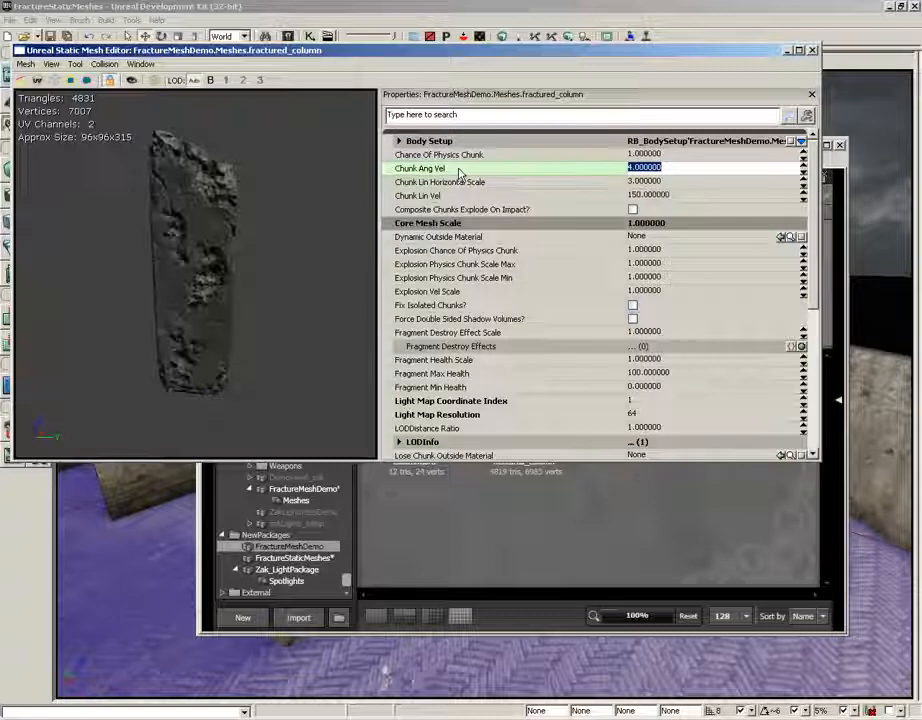
click(587, 185)
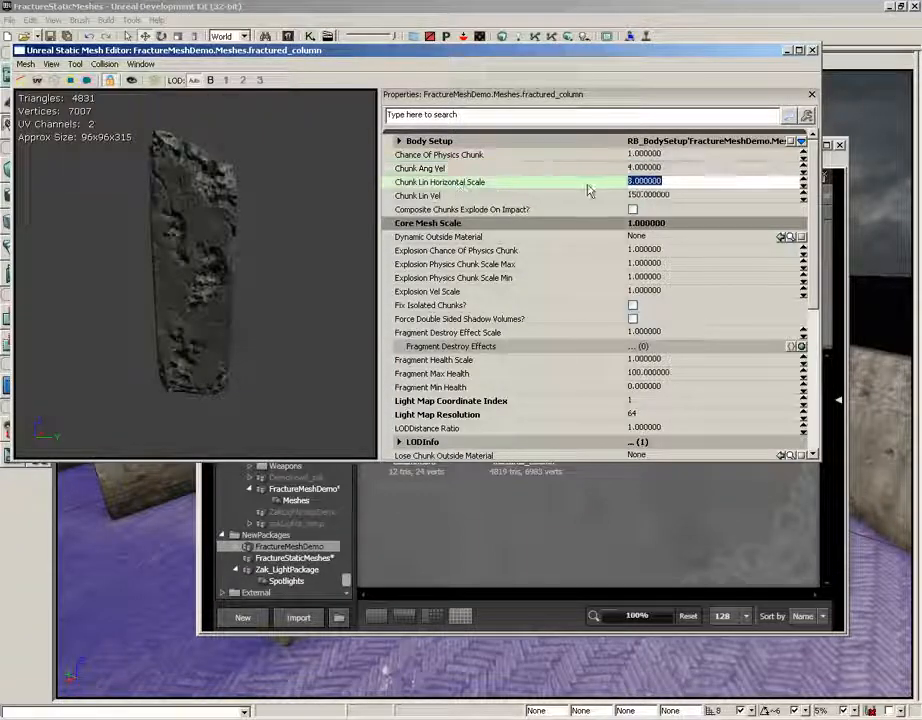
click(451, 198)
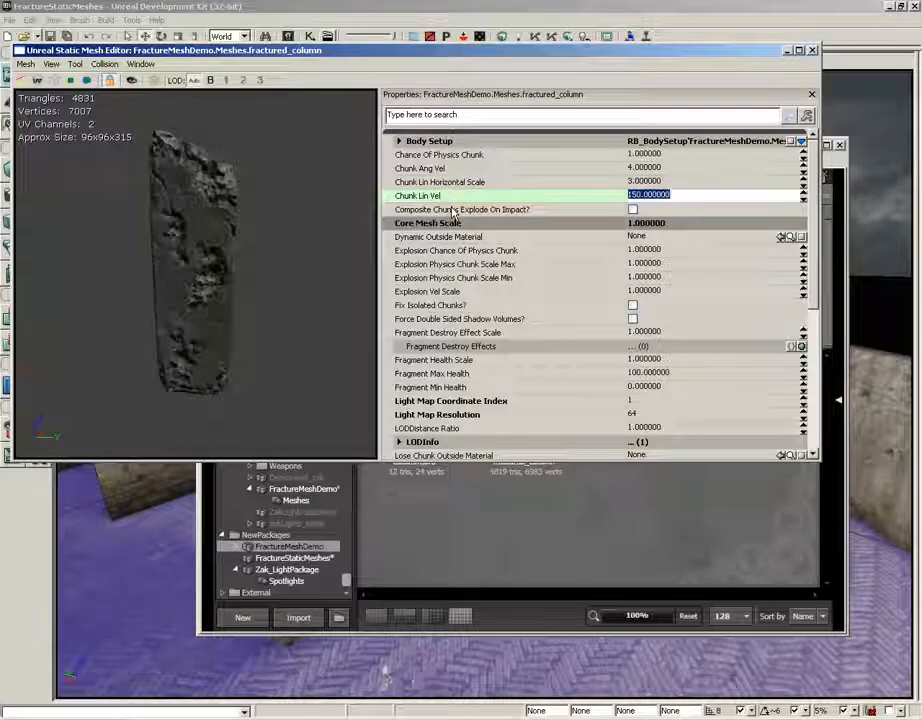
click(452, 210)
drag(338, 279, 181, 290)
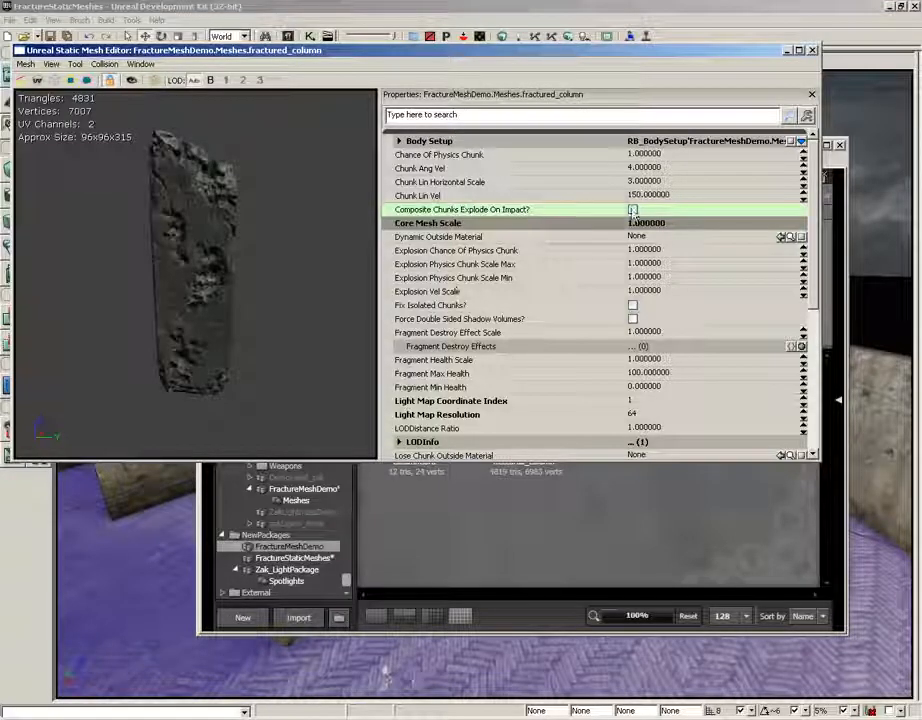
Examine the explosion properties for physics chunk chance, maximum and minimum scale, and velocity, plus the Fix Isolated Chunks option
click(449, 278)
click(444, 291)
click(444, 251)
click(445, 265)
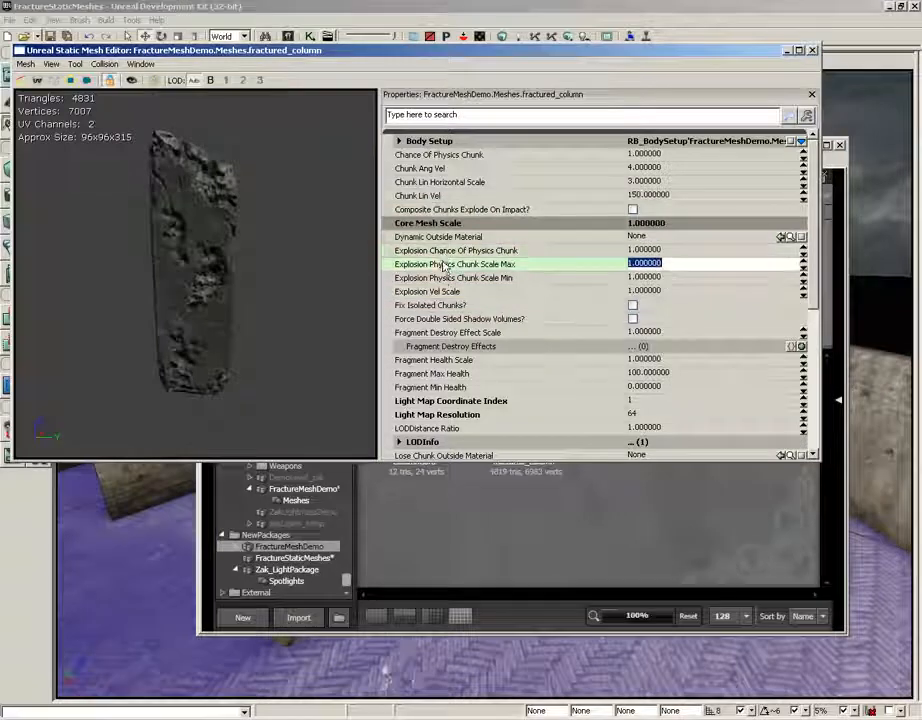
click(443, 278)
click(443, 291)
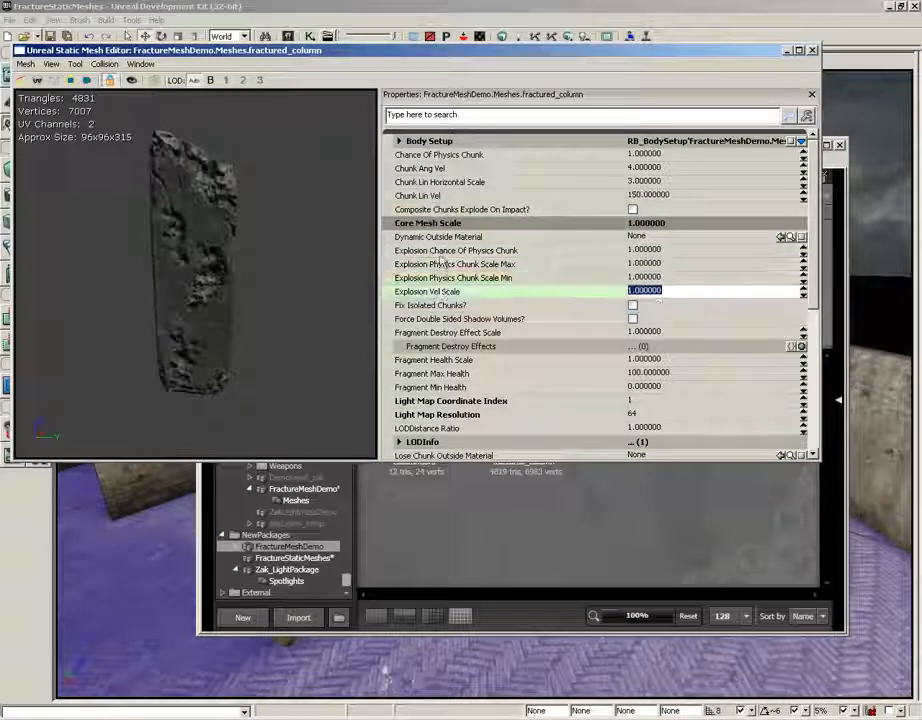
click(440, 251)
click(445, 264)
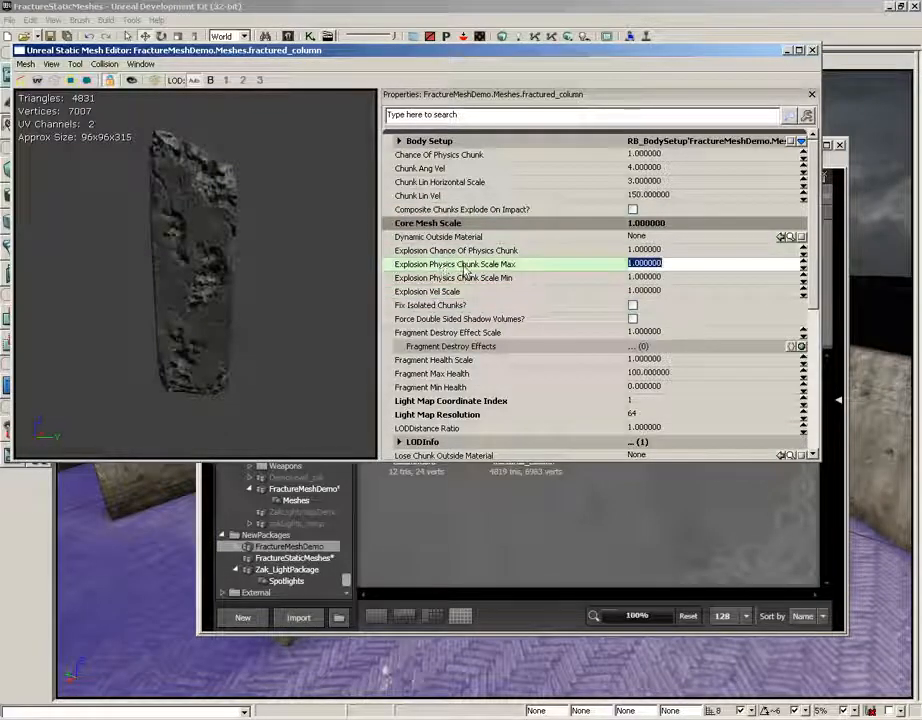
click(470, 251)
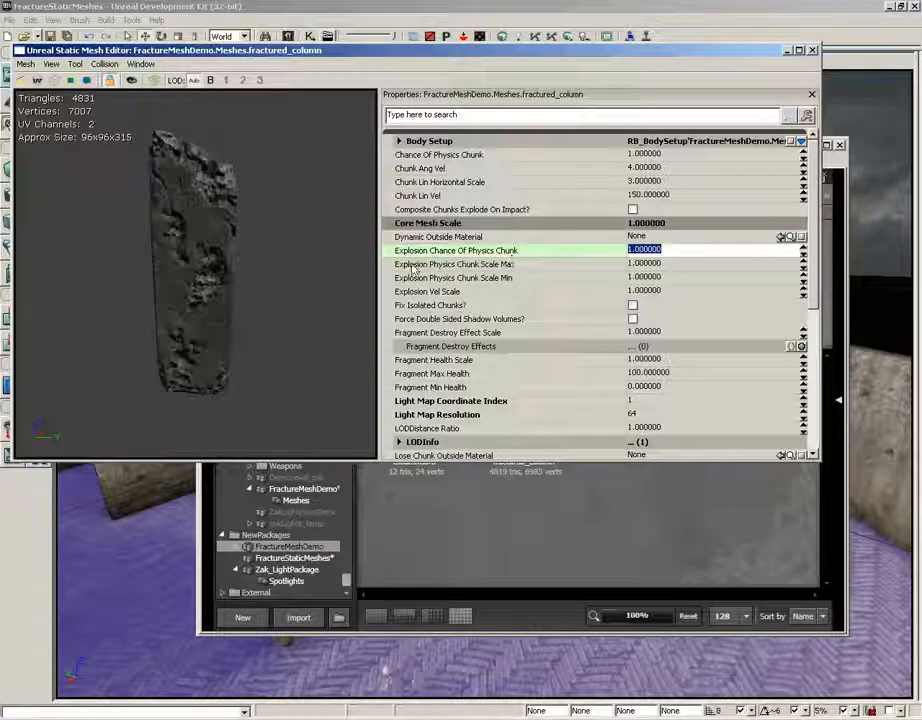
click(508, 265)
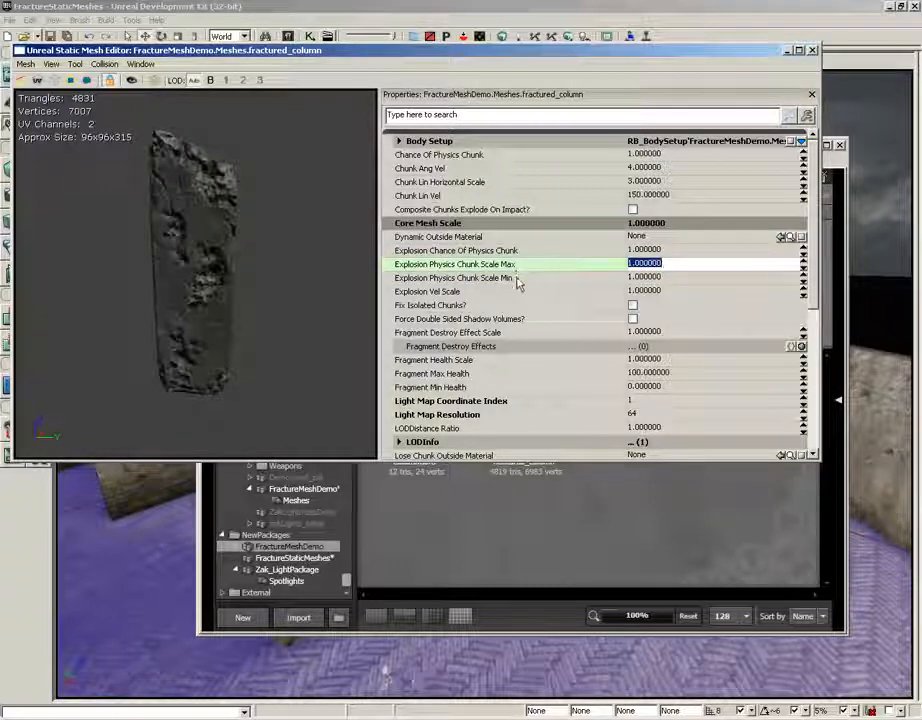
click(519, 277)
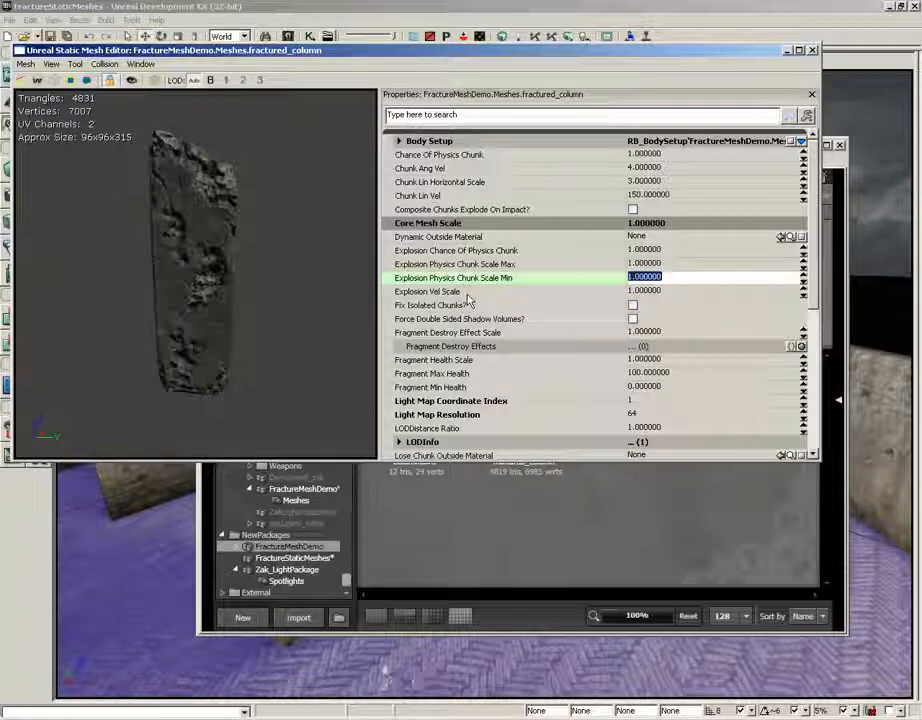
click(640, 291)
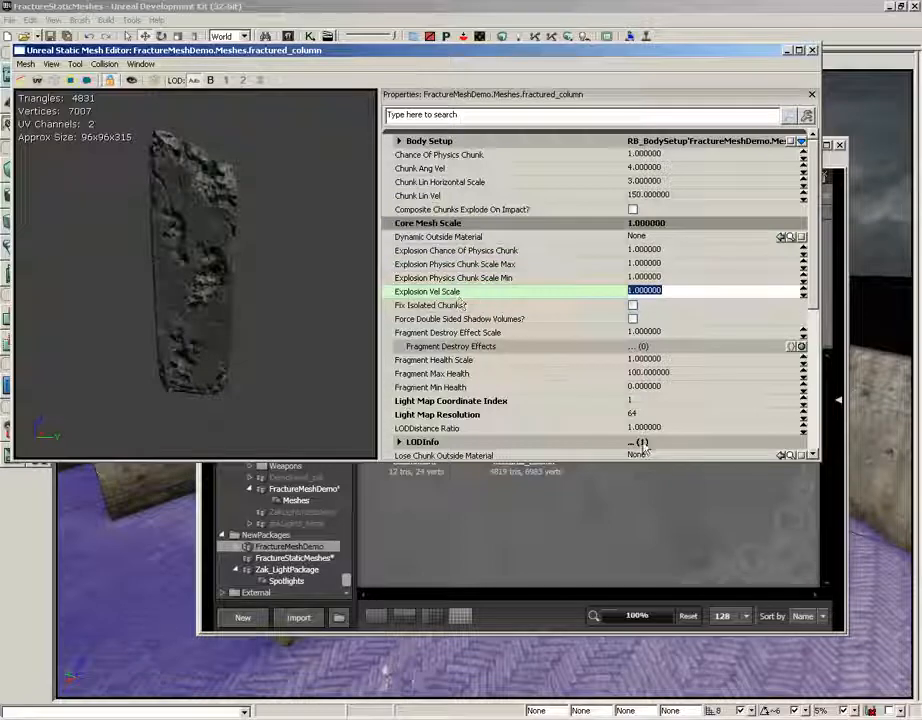
click(460, 305)
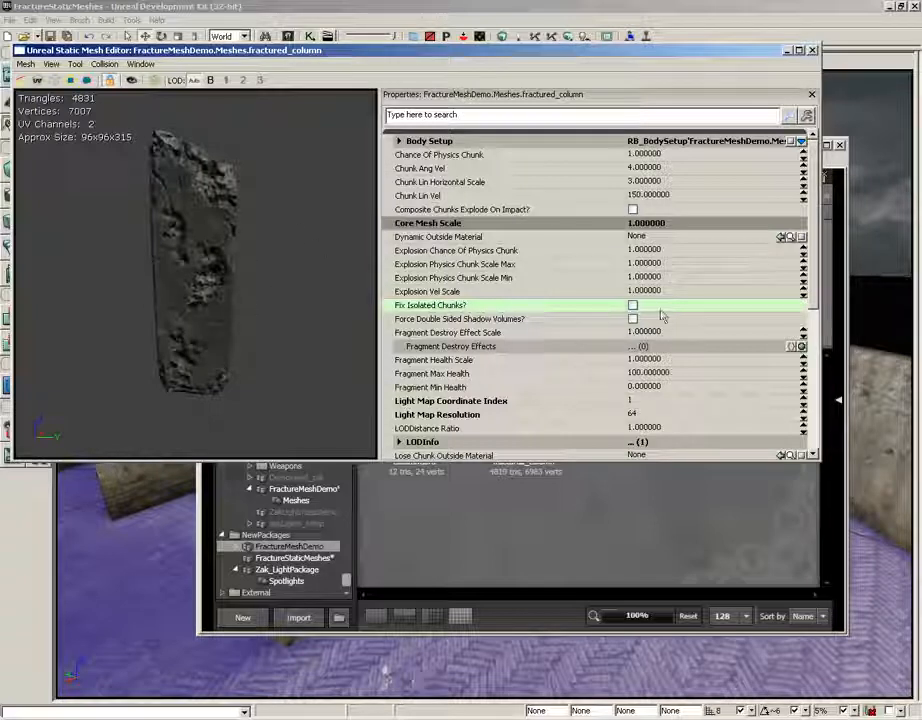
Add an empty entry to the Fragment Destroy Effects array, check the effect scale, and clear the array again
click(801, 347)
click(653, 360)
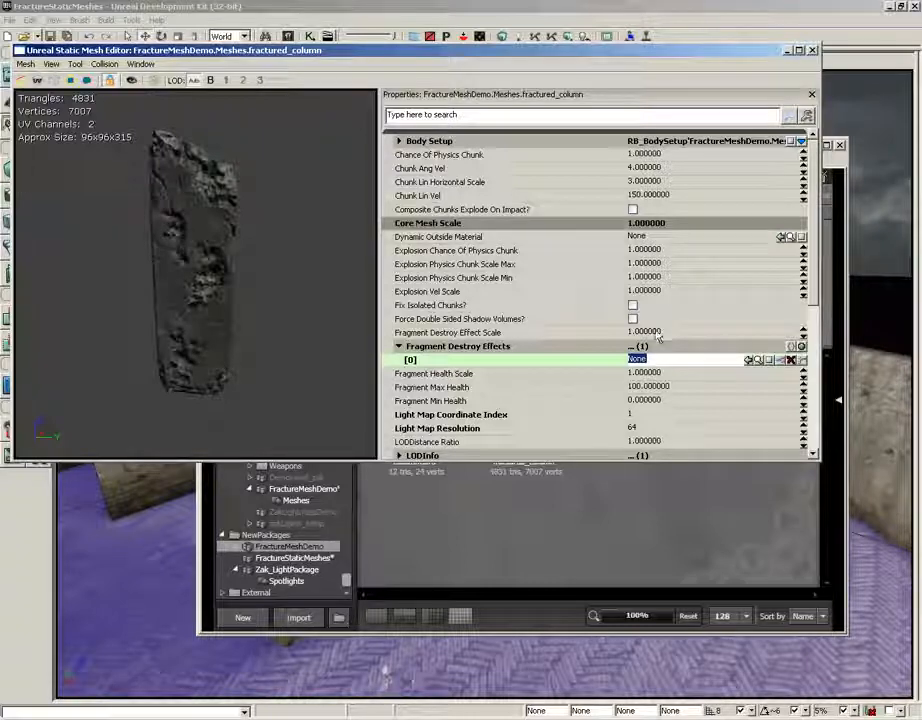
click(657, 332)
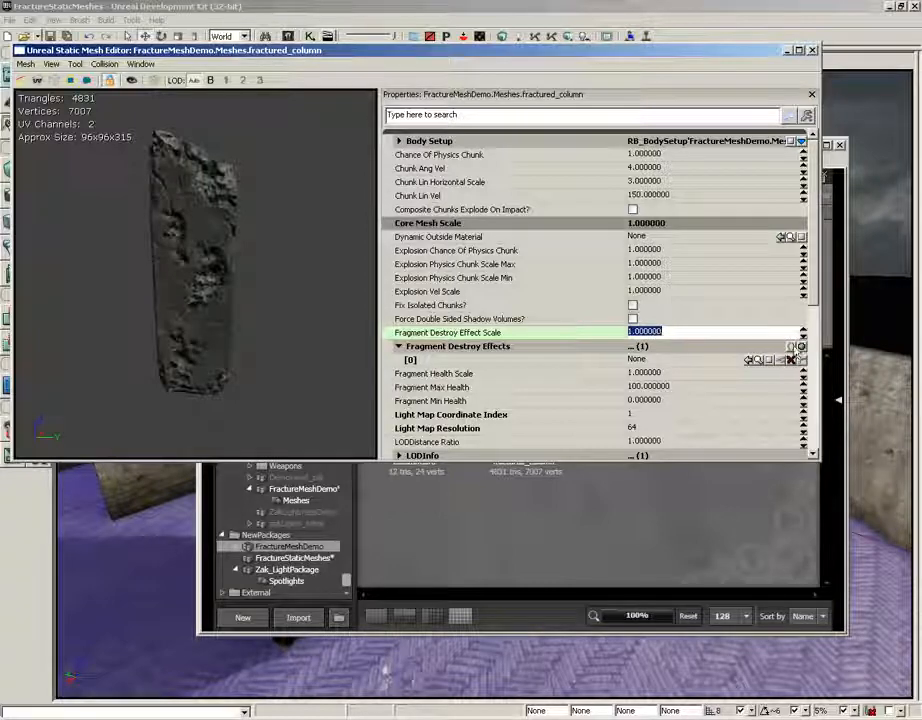
click(801, 347)
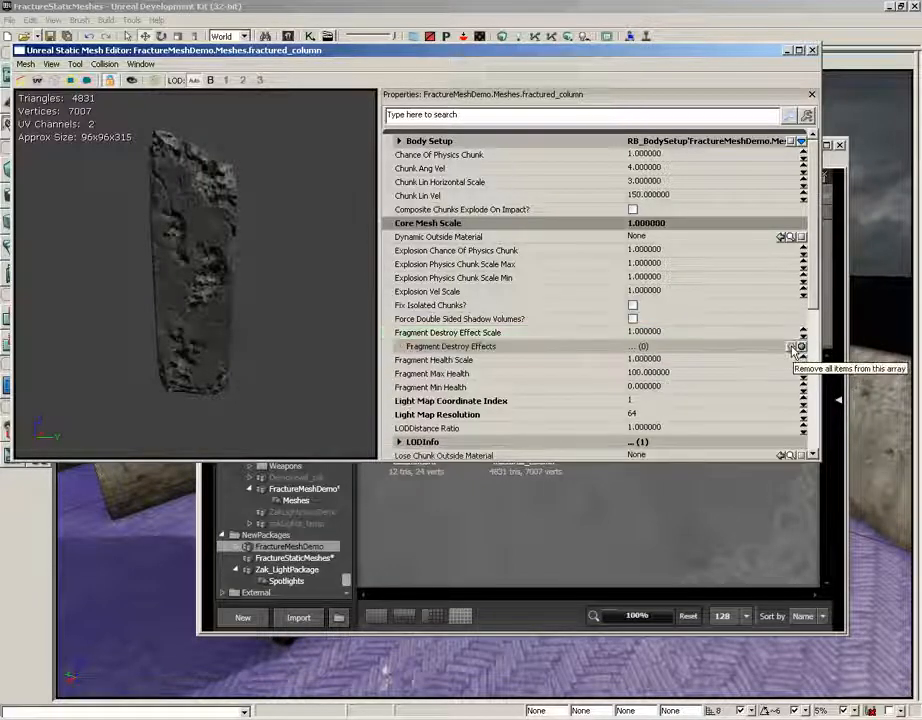
Review the Fragment Health Scale, Fragment Max Health and Fragment Min Health properties
click(592, 361)
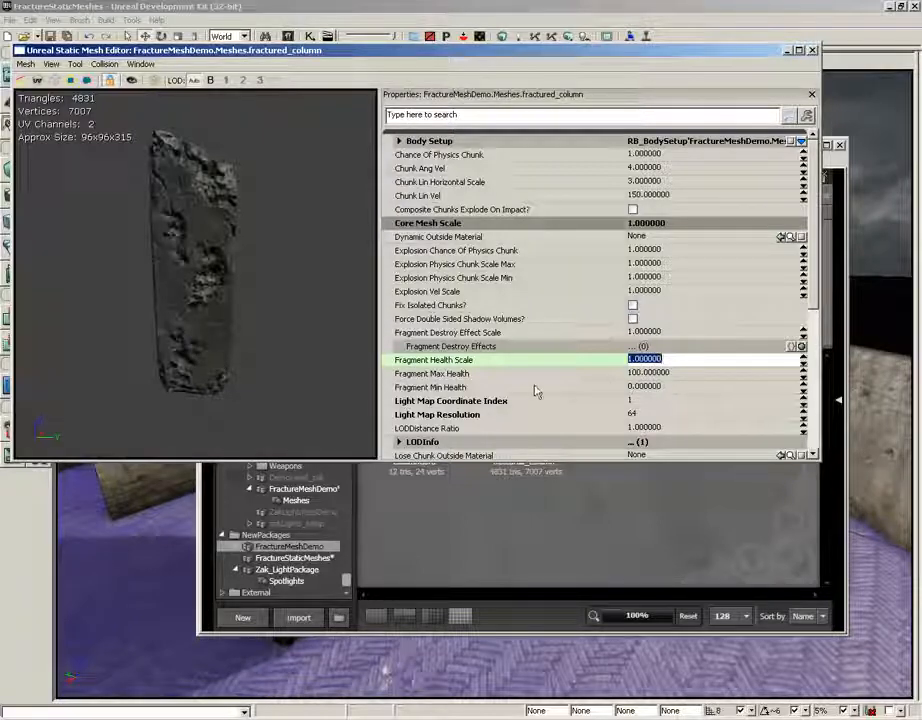
click(487, 387)
click(487, 374)
click(487, 387)
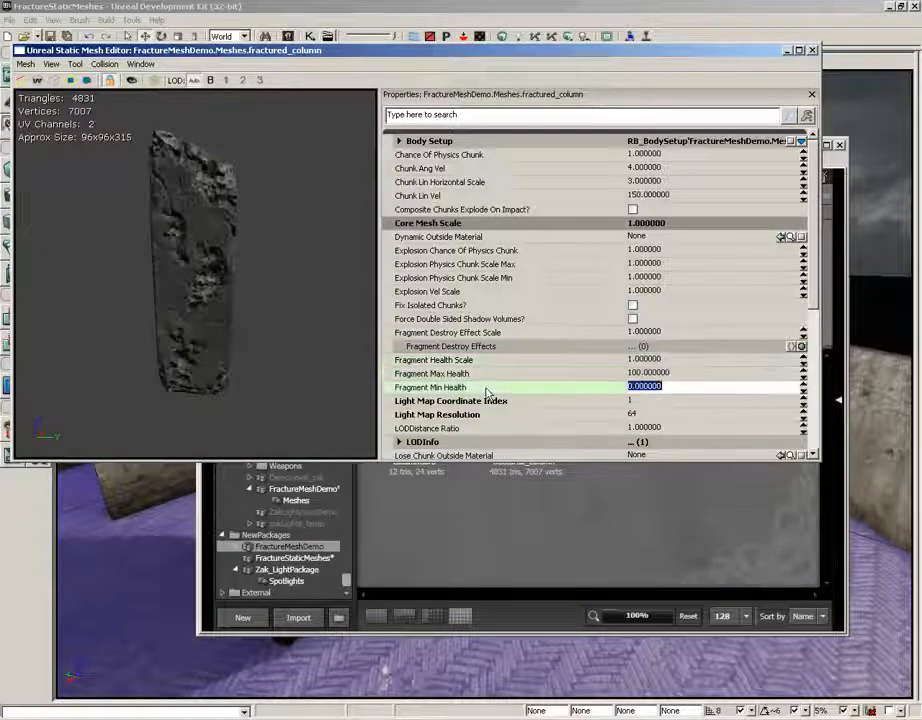
click(526, 374)
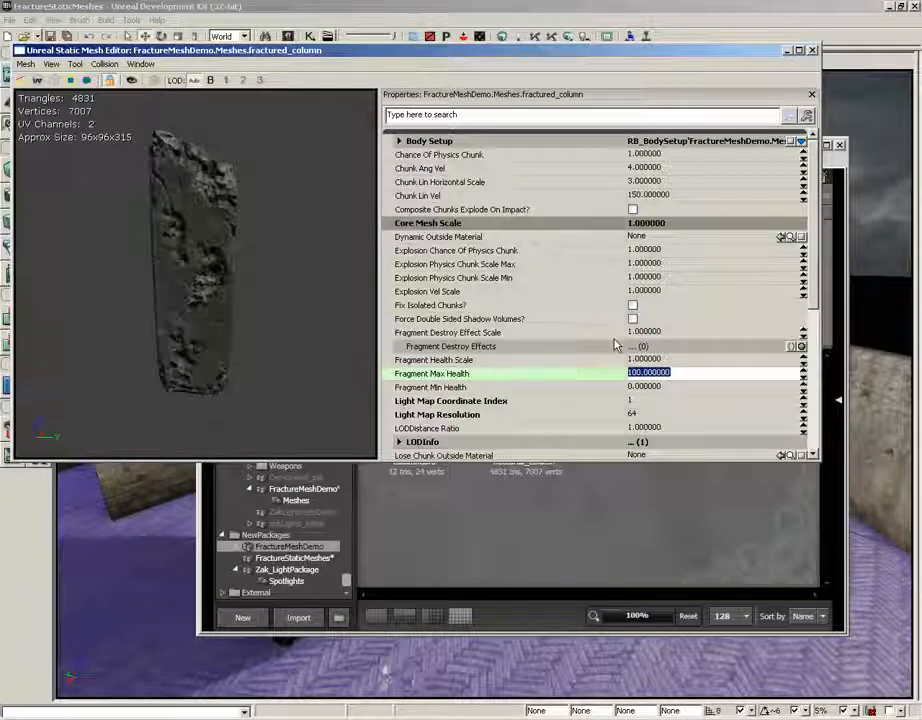
Expand LODInfo entry 0 down to its Elements list and inspect the material element entries
scroll(600, 290, down, 3)
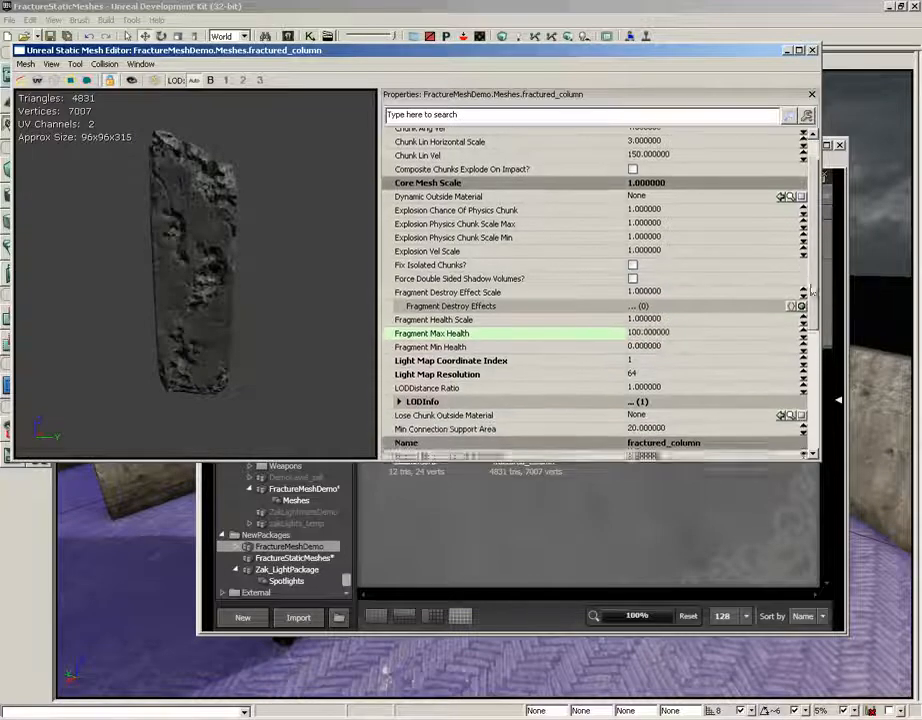
drag(811, 340, 811, 363)
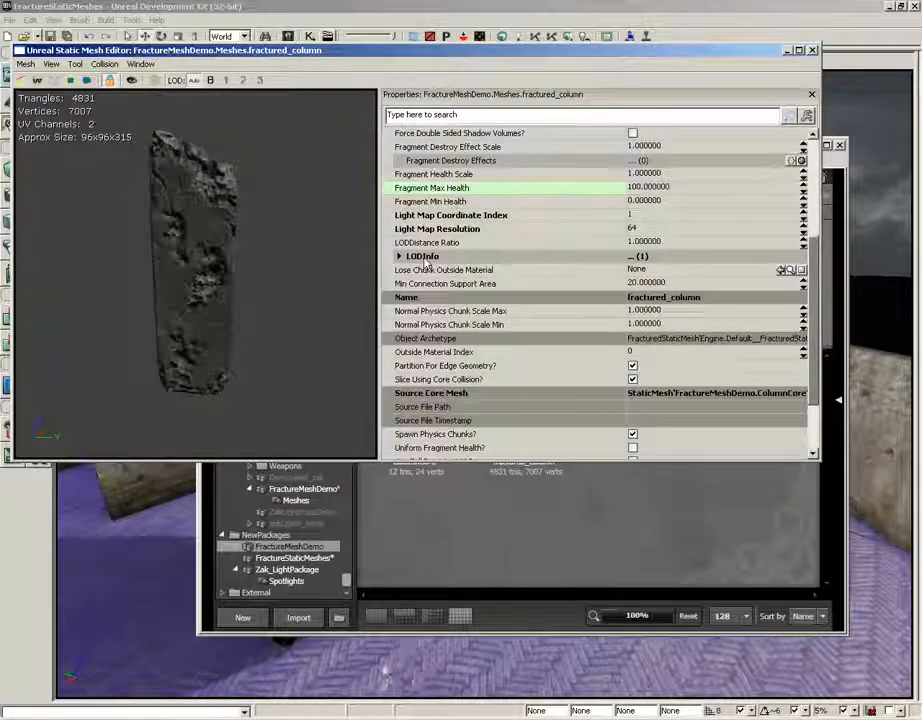
click(424, 261)
click(423, 272)
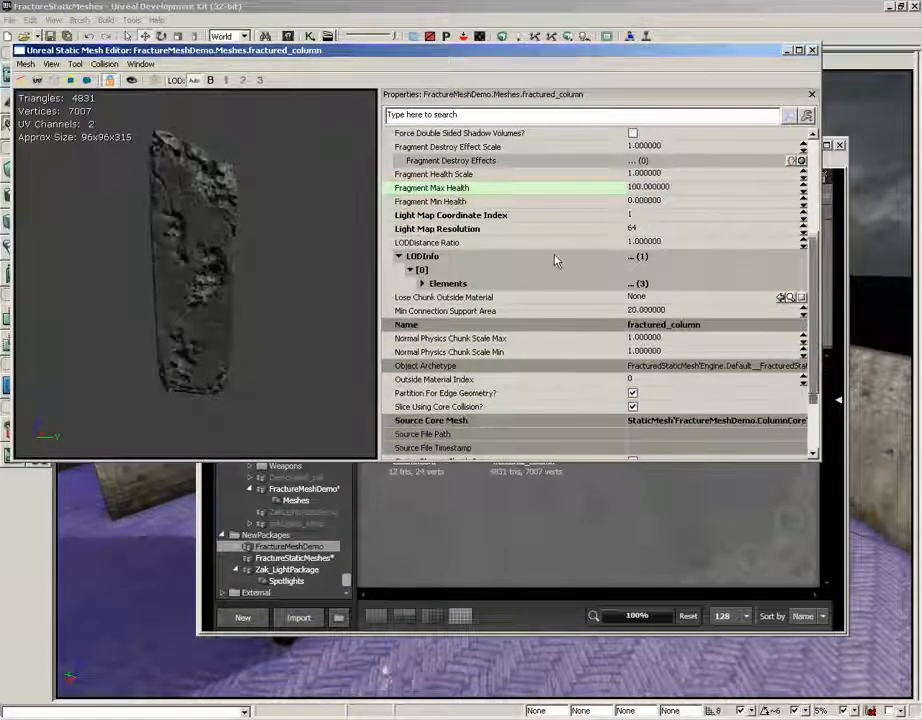
double_click(444, 285)
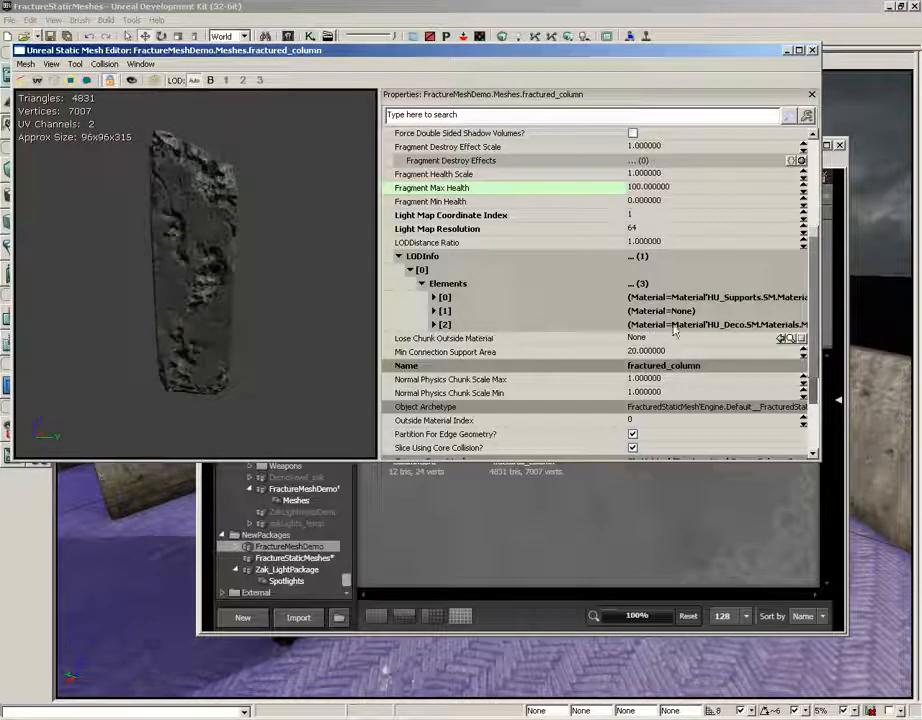
click(434, 297)
click(434, 297)
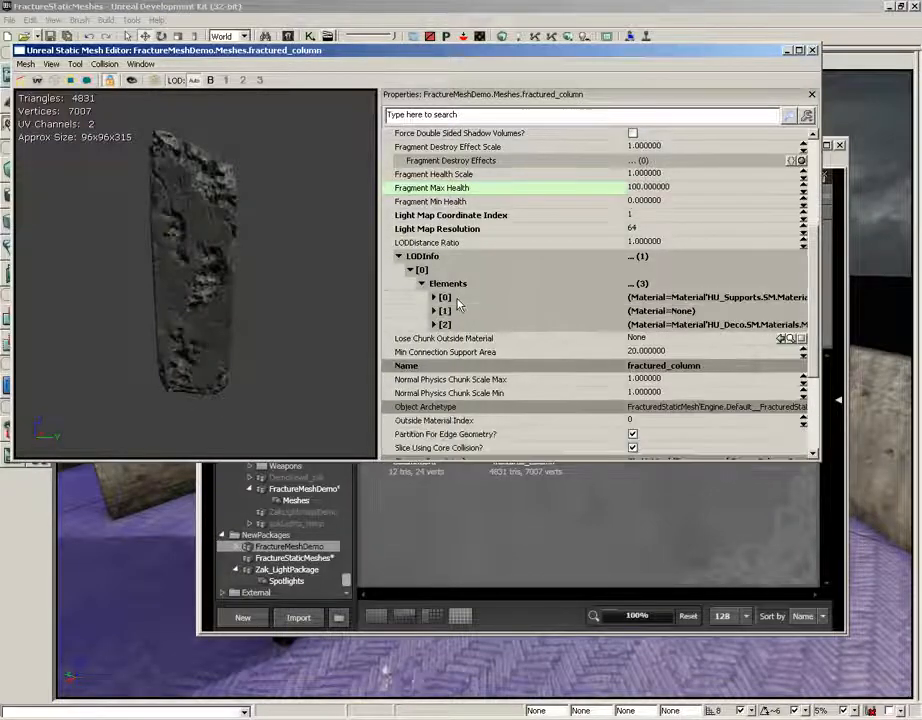
Try to copy element 0's material, M_HU_Supports_SM_CementBlock01, into element 1's Material property, and collapse both elements
click(434, 311)
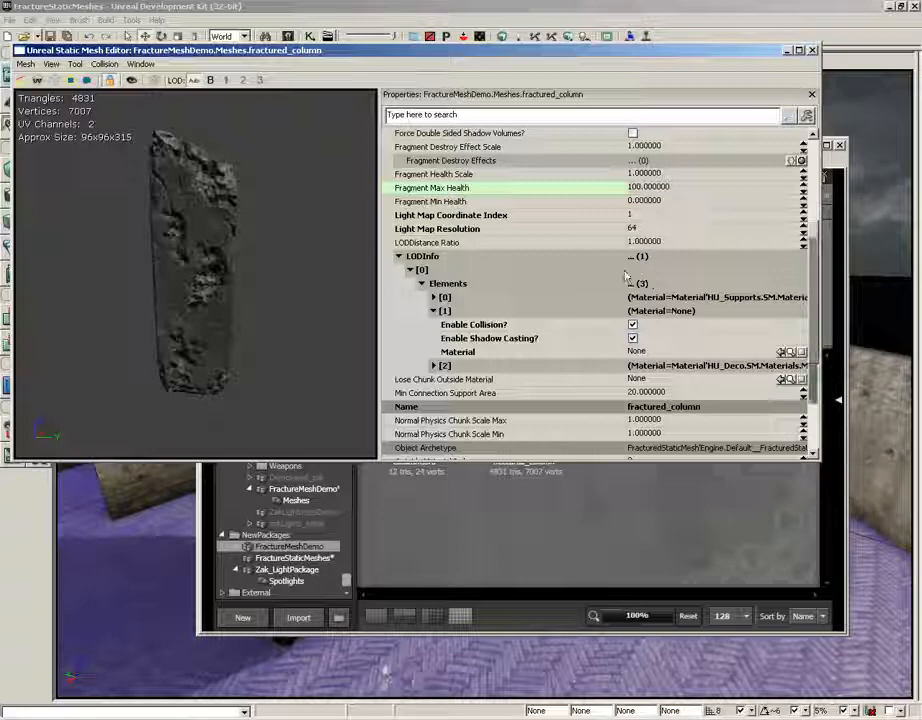
click(434, 297)
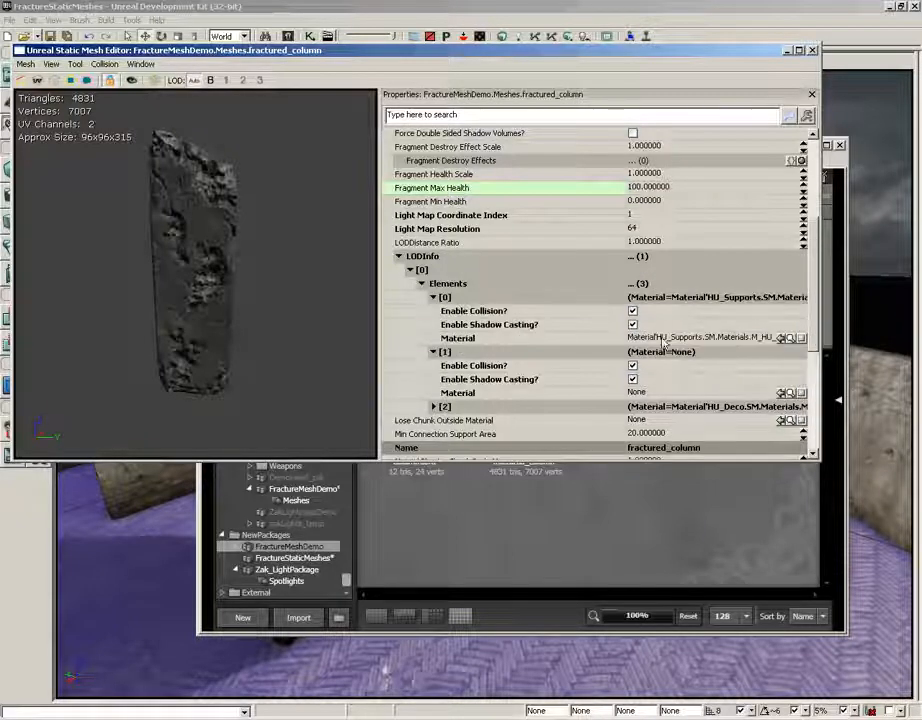
click(700, 338)
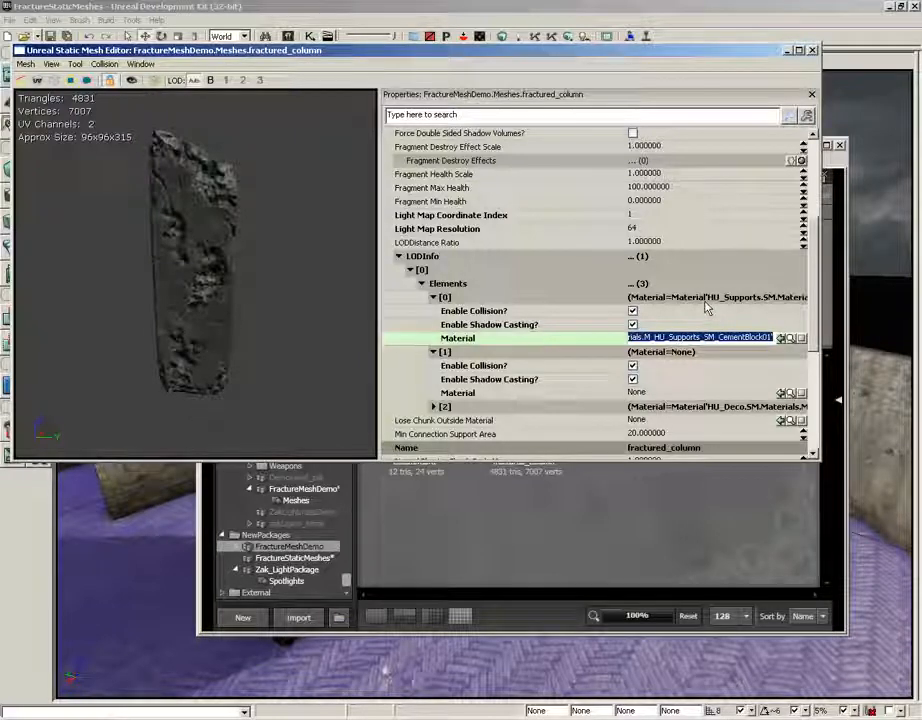
click(644, 394)
key(ctrl+v)
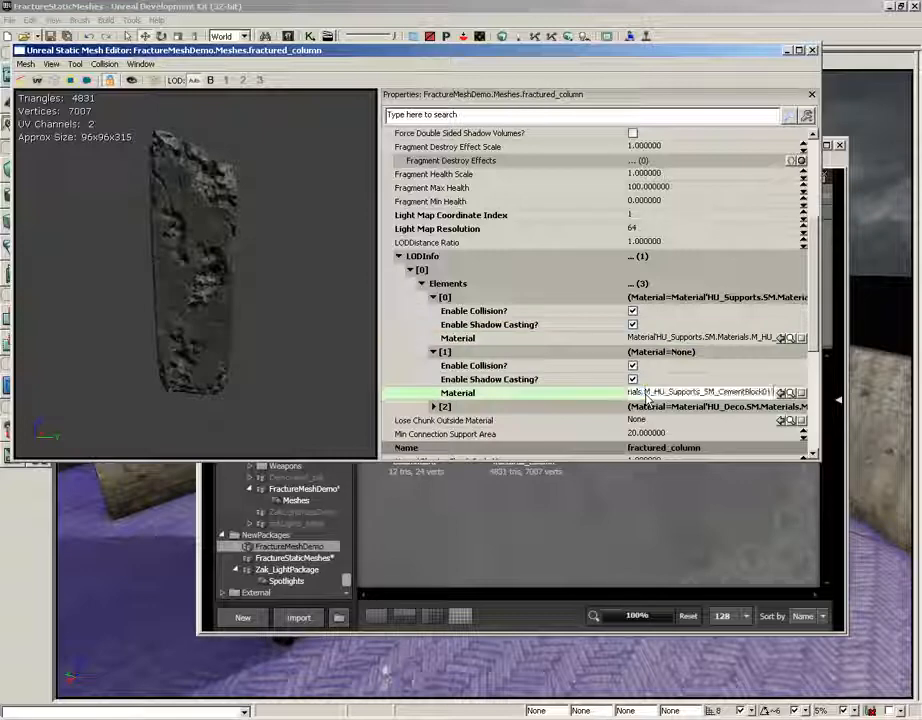
click(446, 353)
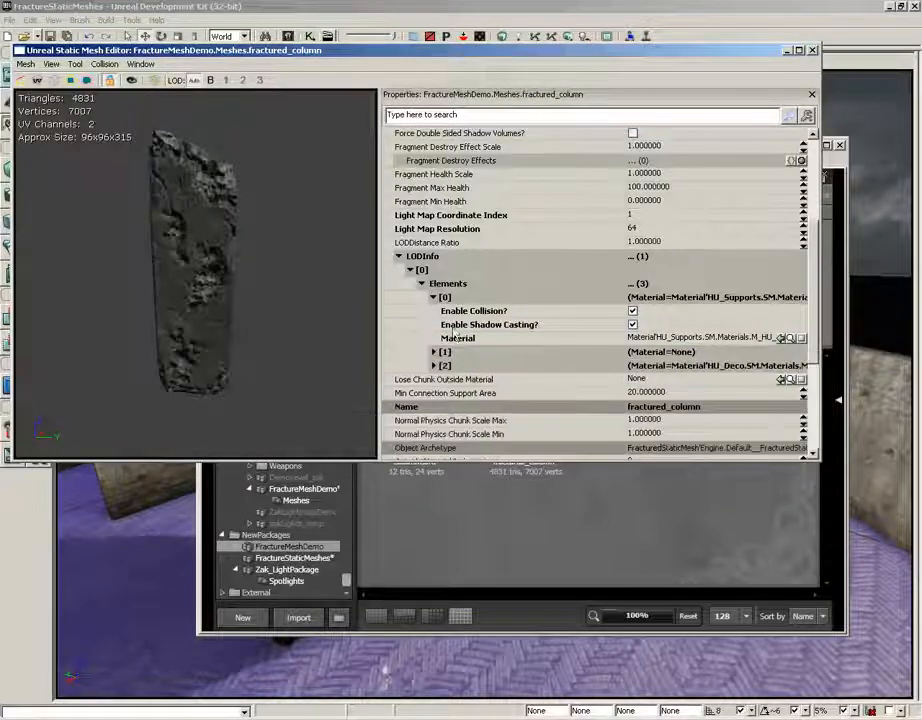
click(434, 297)
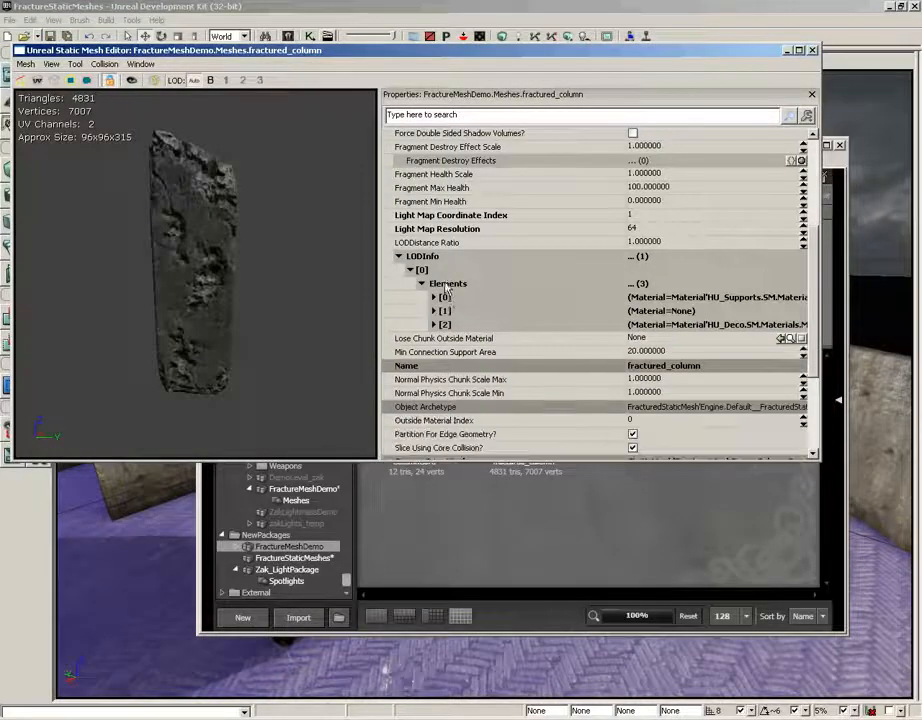
Collapse LODInfo entry 0 and review the remaining properties down to the collision and instancing options
click(446, 285)
click(438, 271)
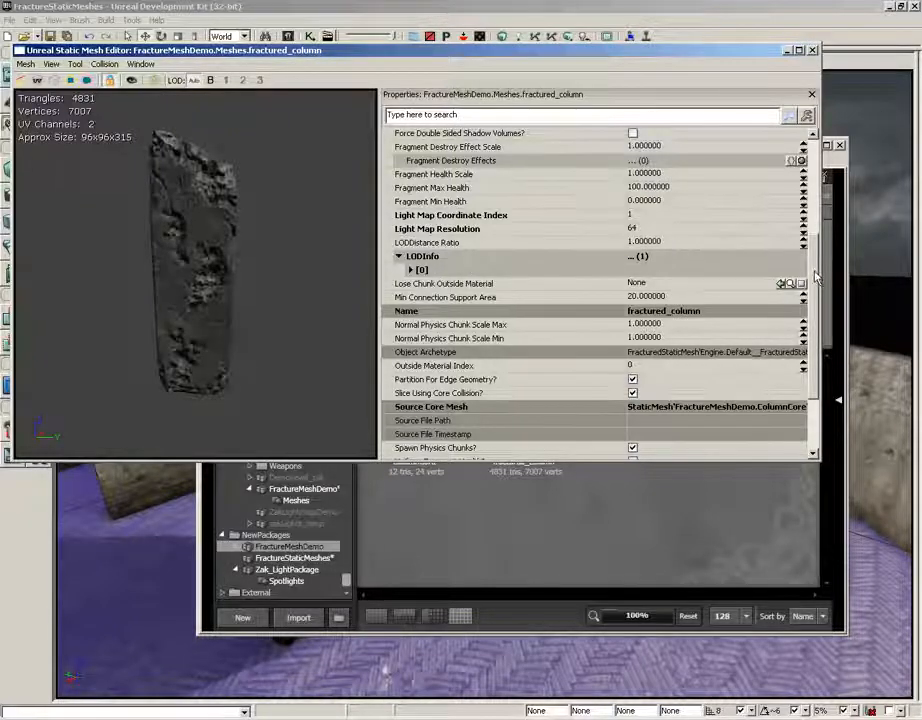
scroll(531, 291, down, 2)
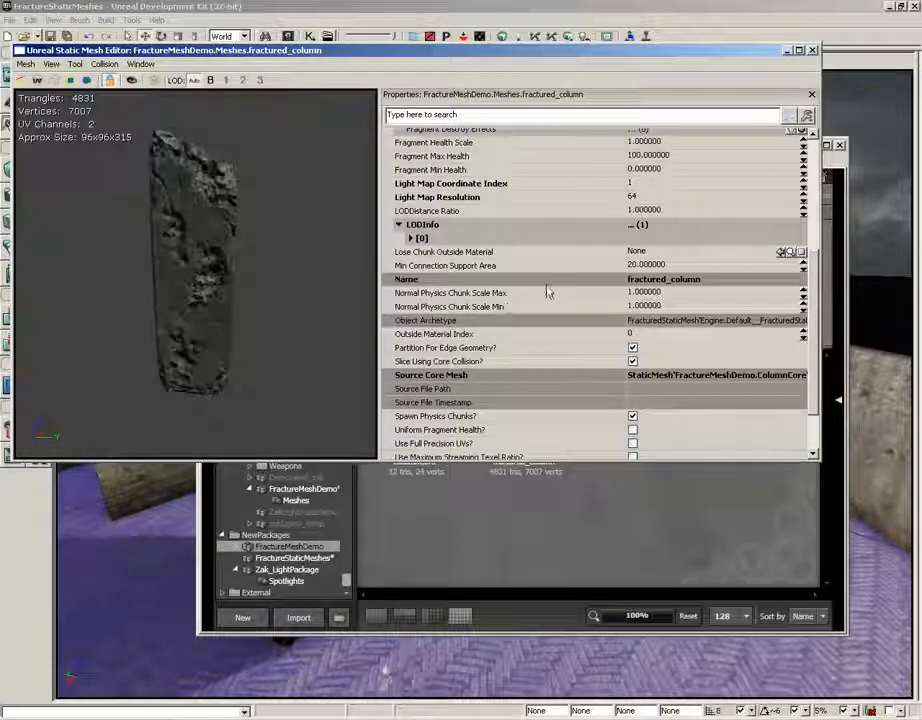
scroll(817, 293, down, 2)
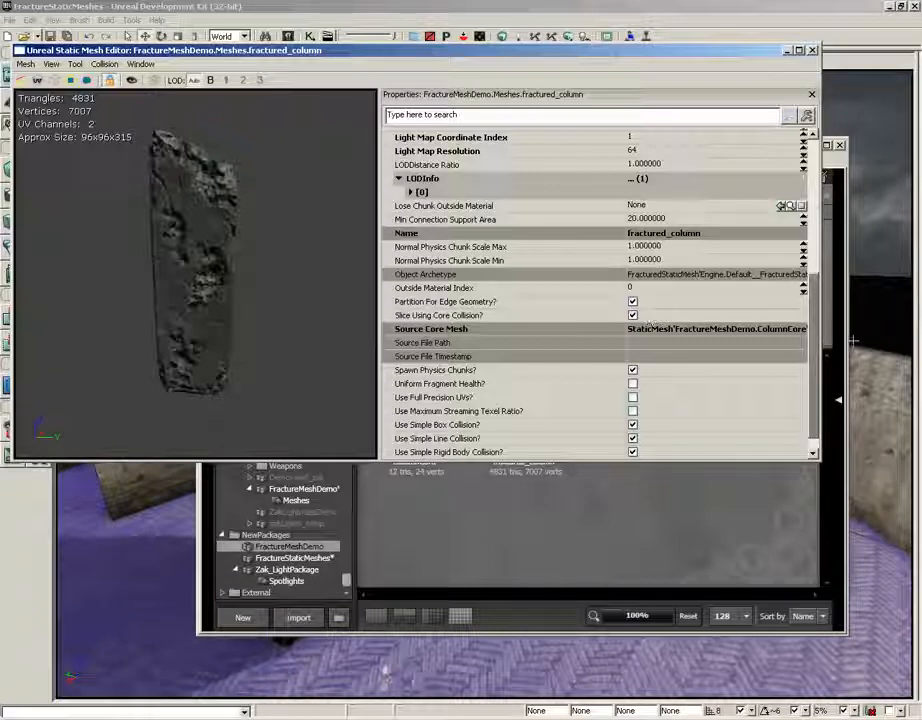
scroll(814, 366, down, 1)
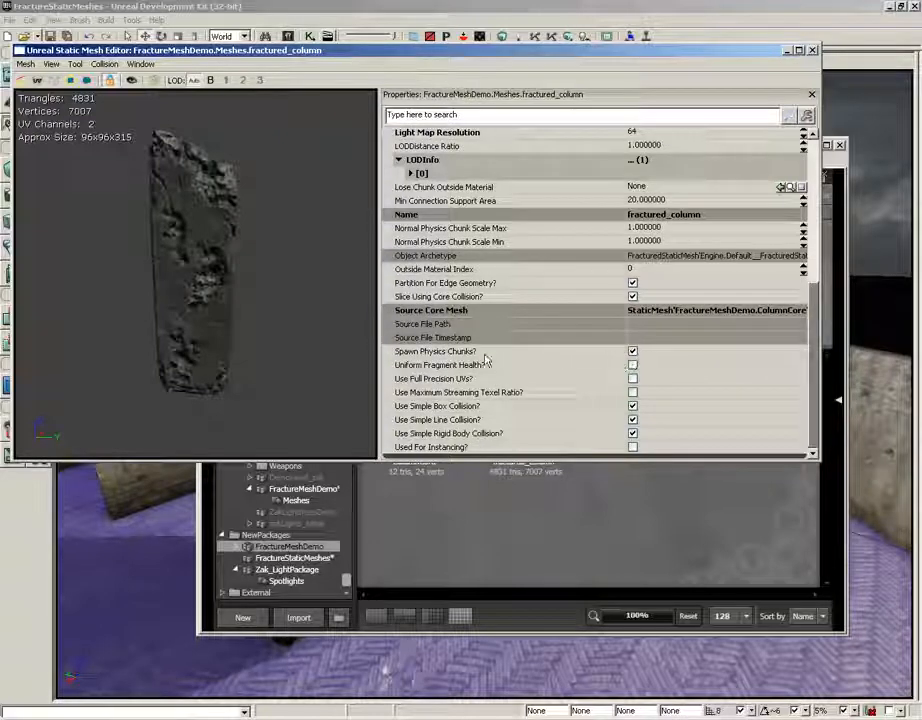
Examine the Spawn Physics Chunks and Uniform Fragment Health options, and return to the start of the property list
click(628, 354)
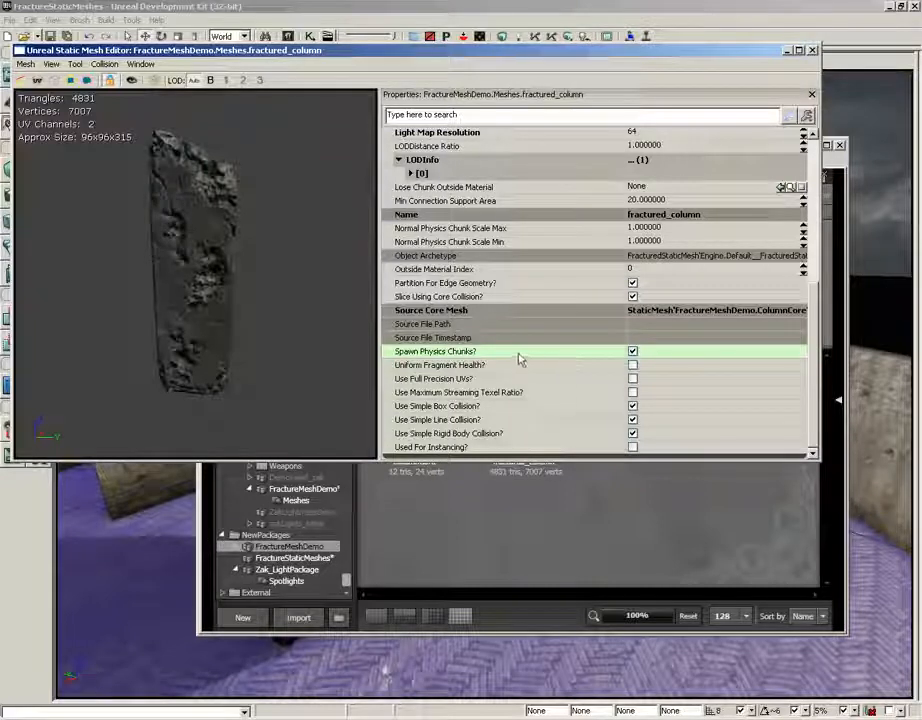
click(483, 368)
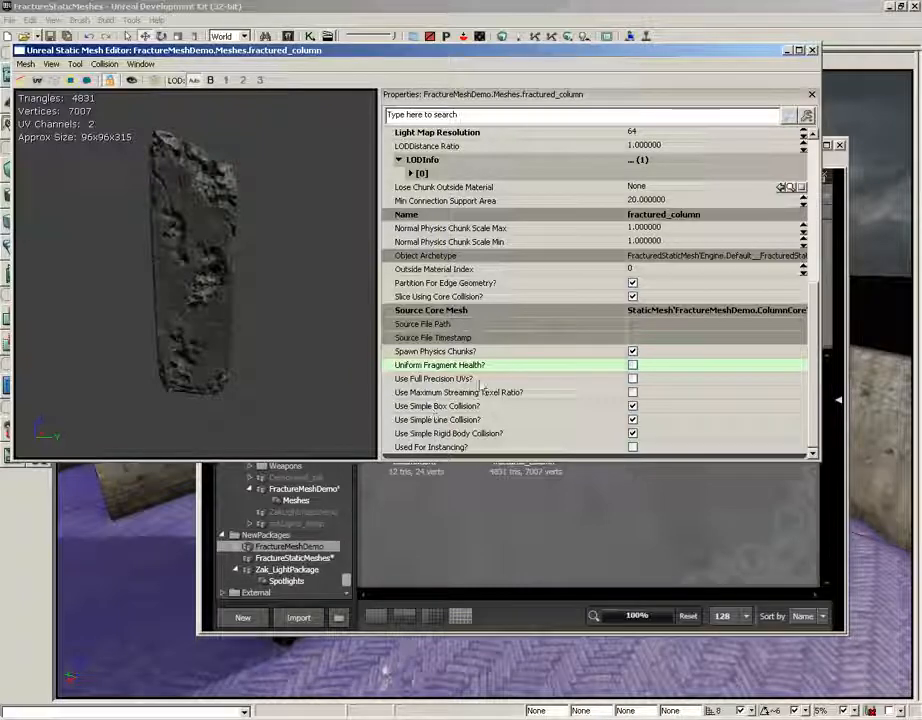
scroll(786, 360, up, 7)
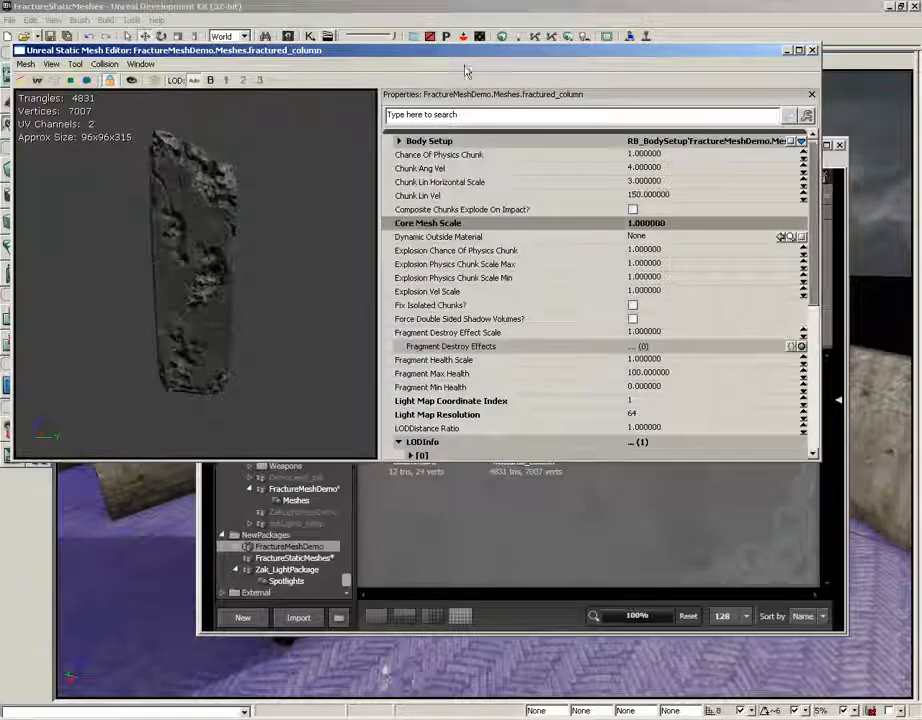
Close the Static Mesh Editor and the Content Browser, and build the level's lighting
click(813, 49)
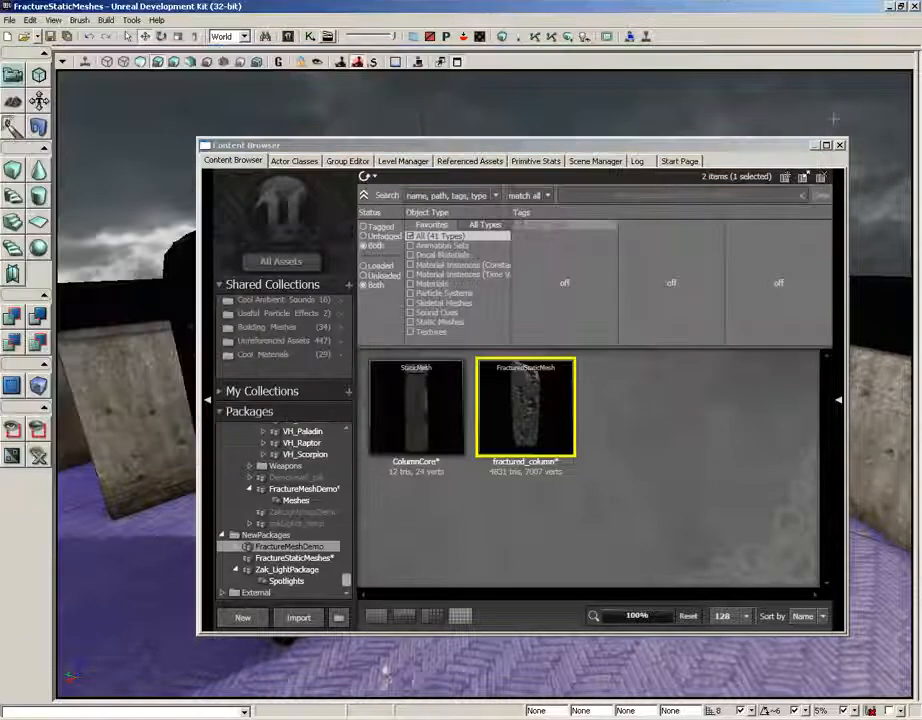
click(840, 146)
click(571, 37)
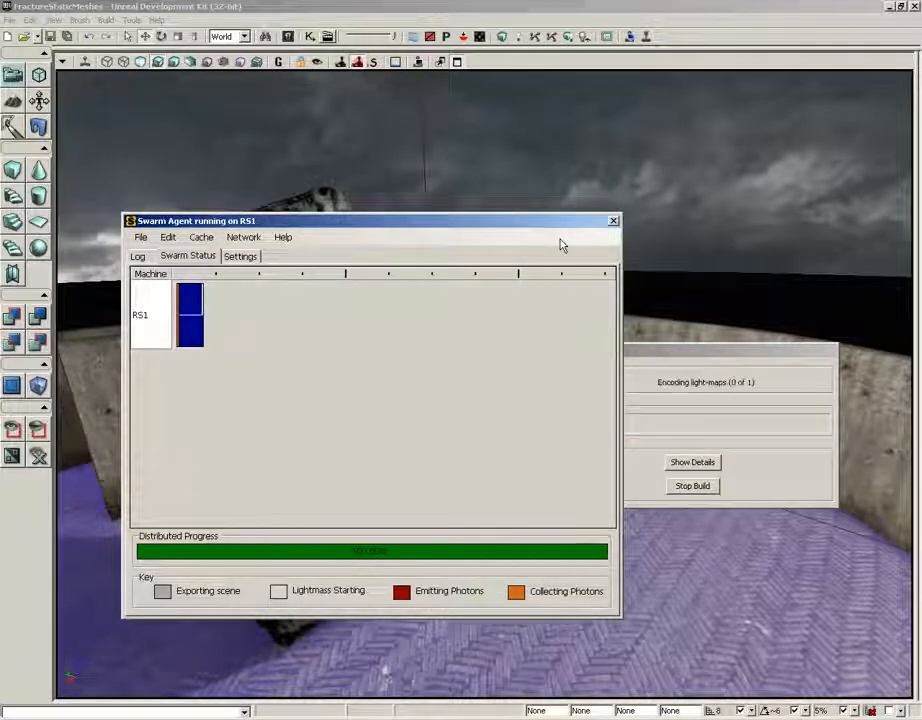
click(882, 290)
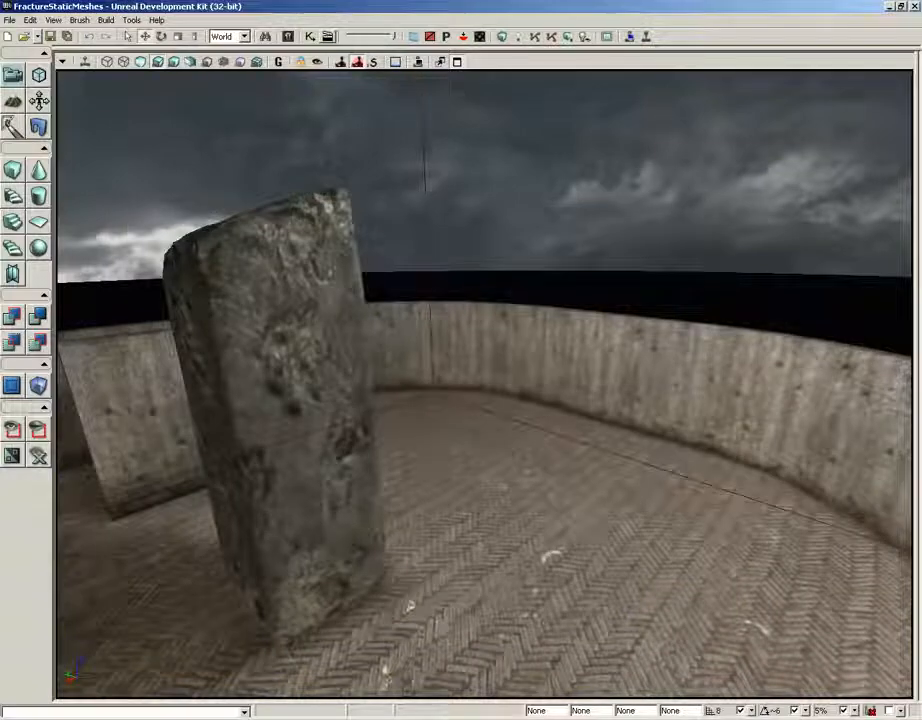
Play the level from the floor beside the fractured column and shoot the column to break off fragments
right_click(572, 527)
click(625, 521)
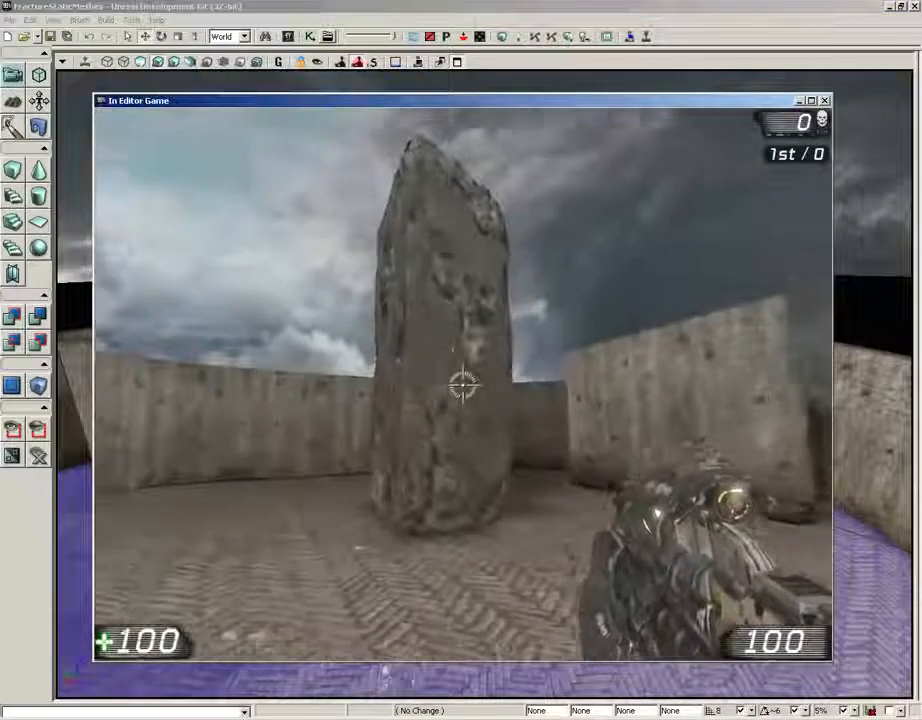
click(463, 385)
click(463, 385)
click(463, 385)
click(463, 385)
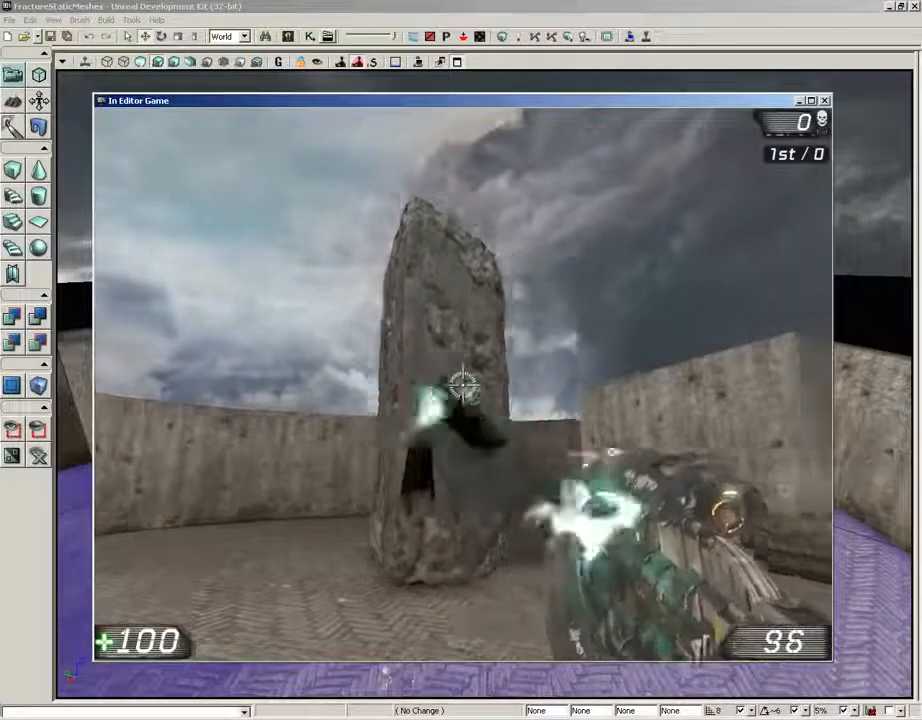
click(463, 385)
Move closer to the column, shoot off more fragments to examine the fallen chunks, and end the play session
key(w)
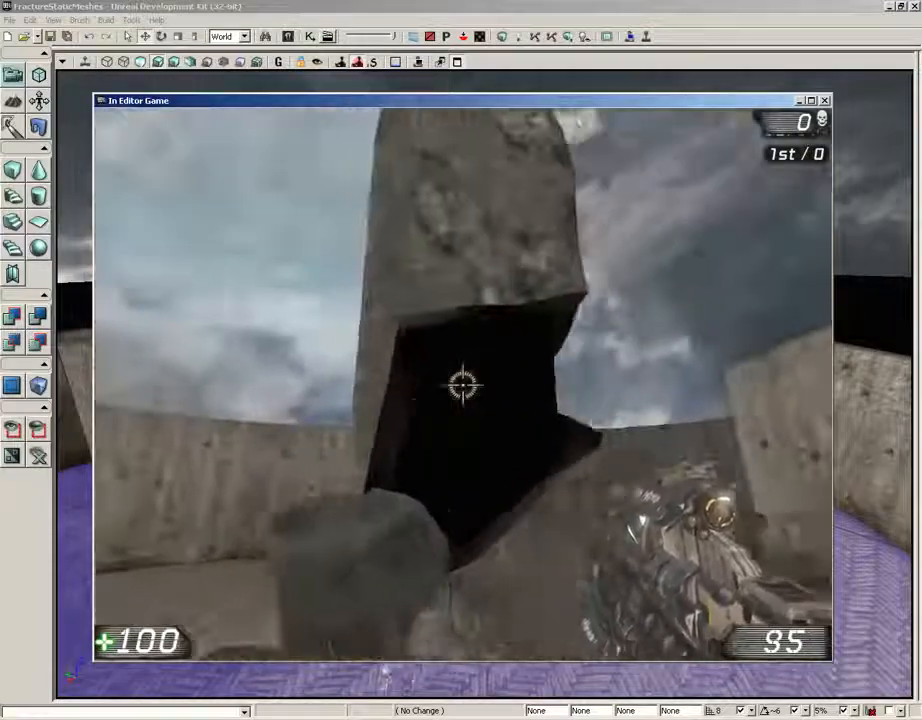
click(463, 385)
click(463, 385)
click(463, 385)
click(463, 385)
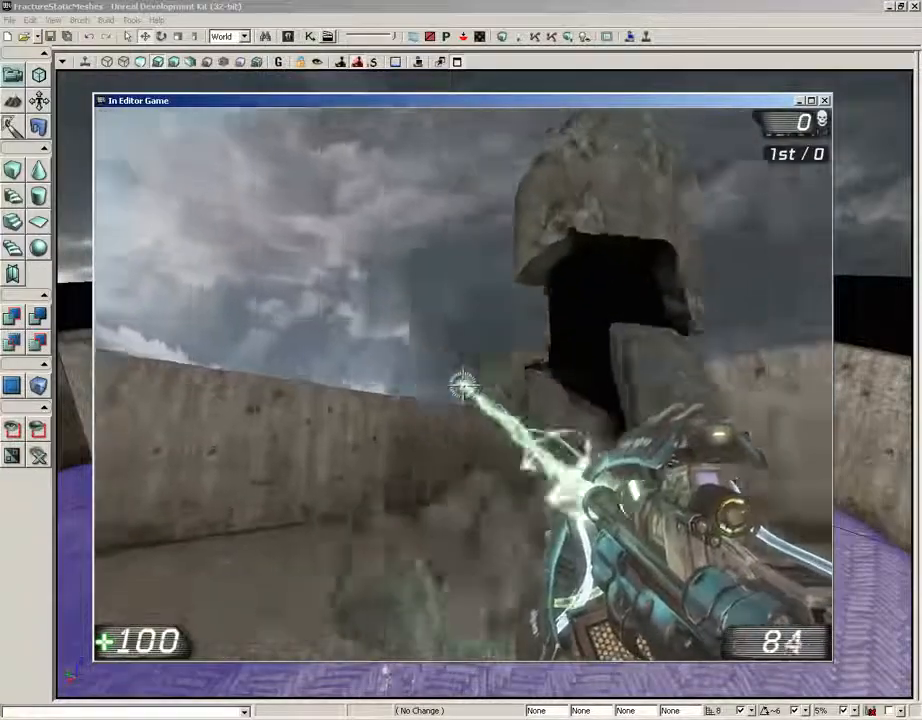
click(463, 385)
click(463, 385)
click(463, 385)
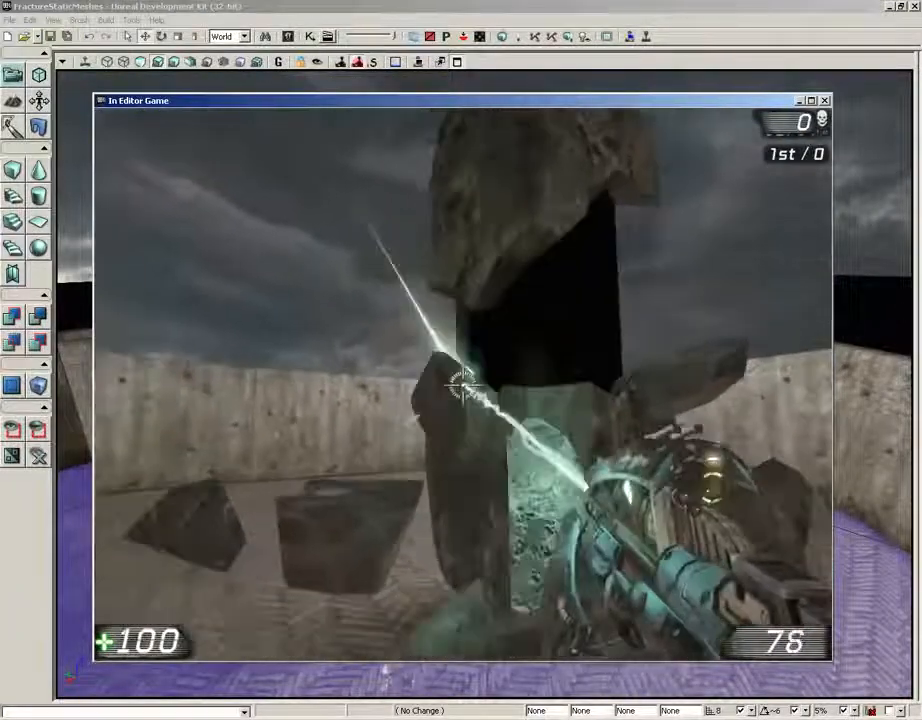
click(463, 385)
click(463, 385)
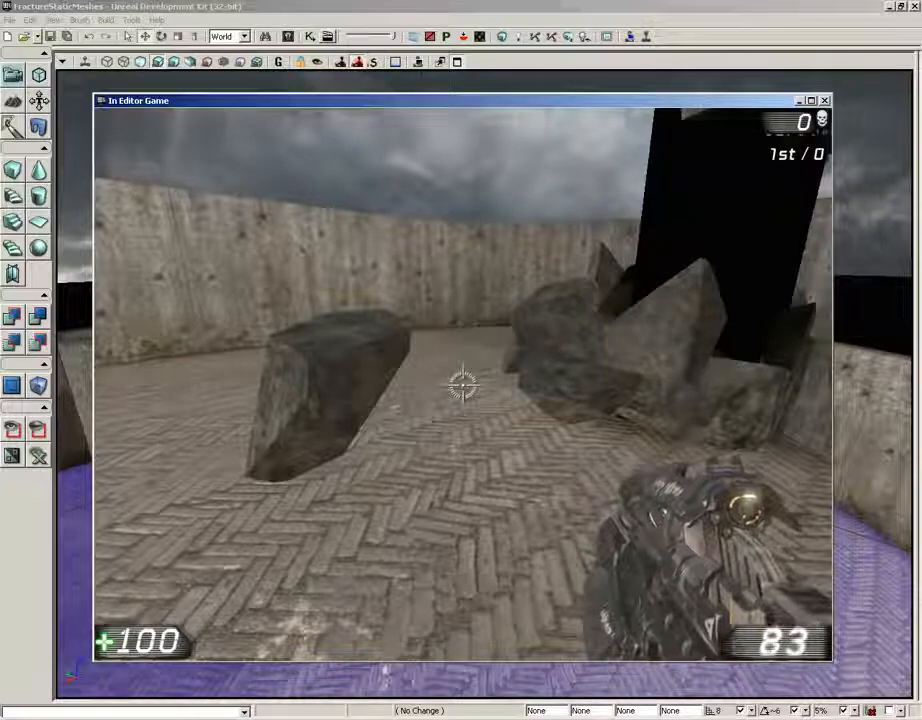
key(Escape)
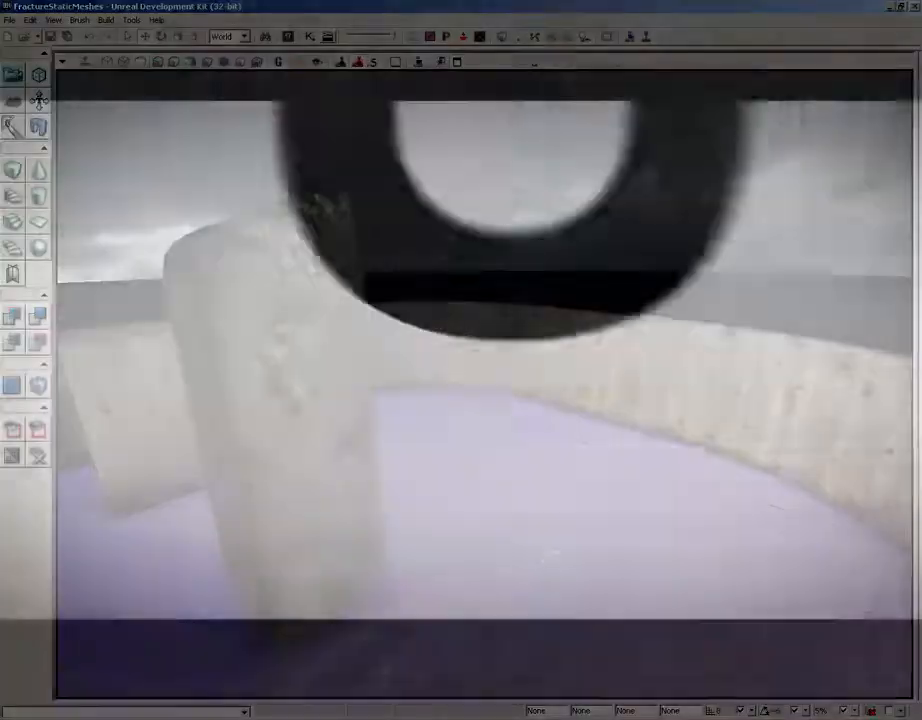